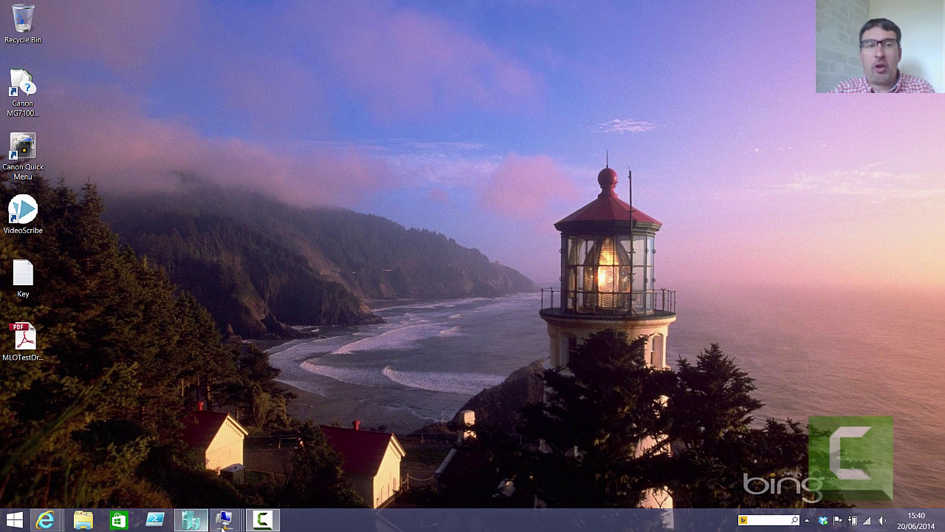
- Switch to the QAWS01 virtual machine and browse the mapped Books (M:) network drive
mouse_move(224, 520)
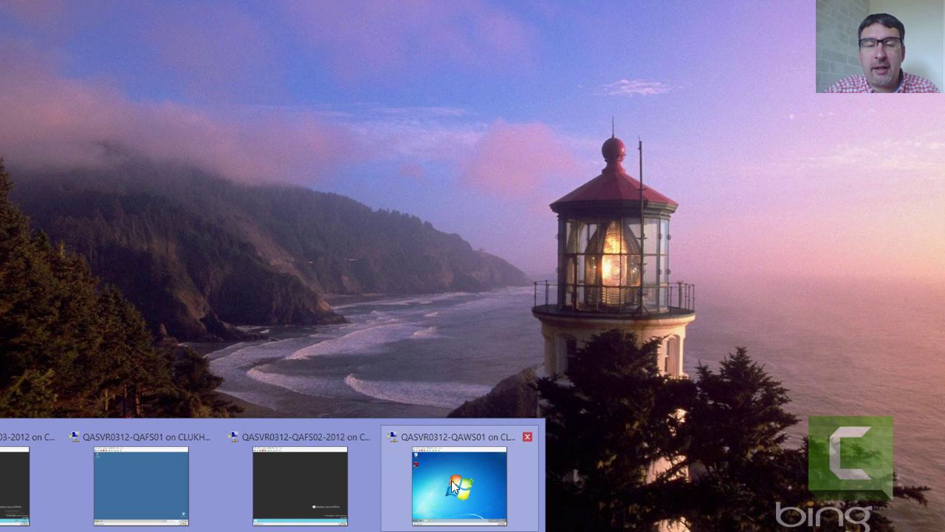
click(467, 449)
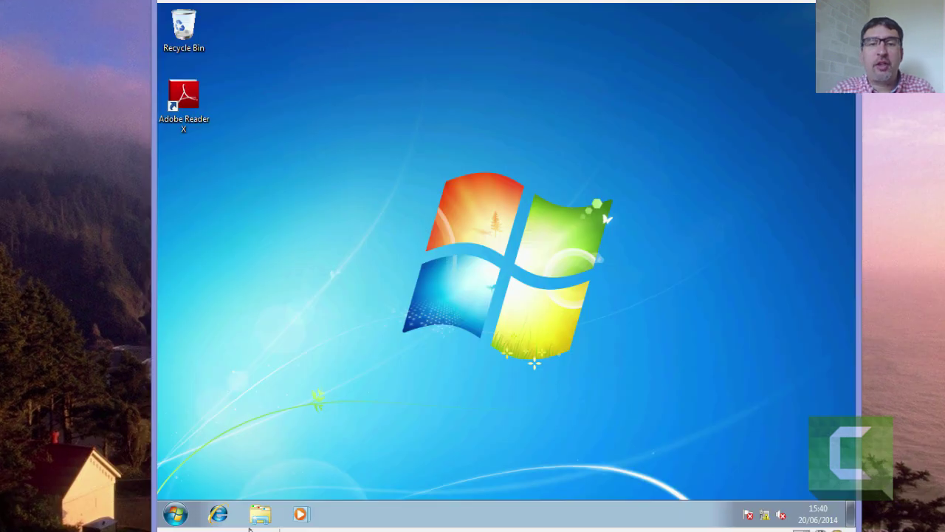
click(260, 514)
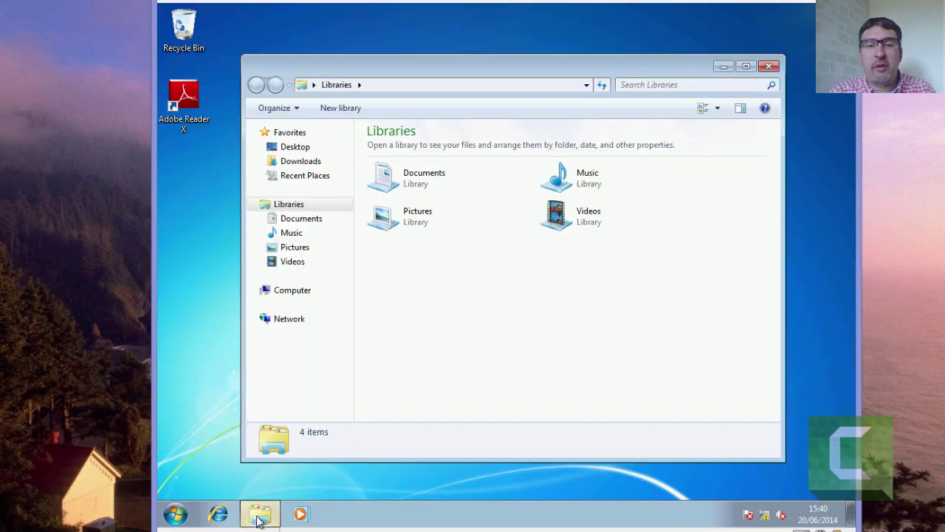
click(299, 292)
double_click(443, 278)
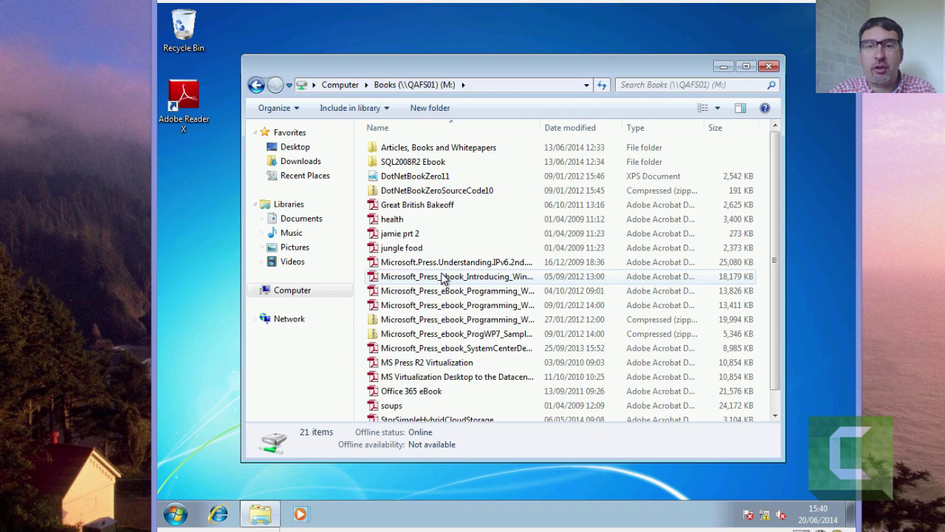
- View the health PDF from the Books drive in a maximized window and close it
click(395, 220)
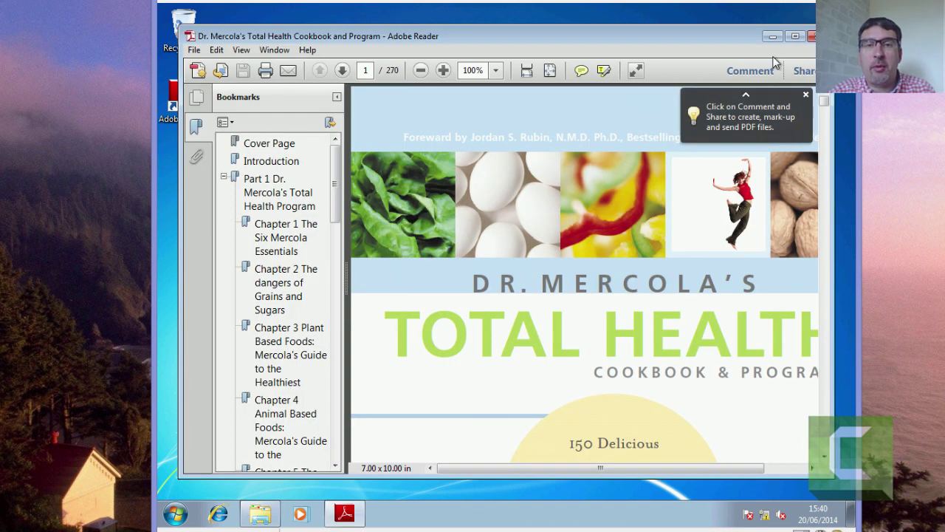
click(793, 37)
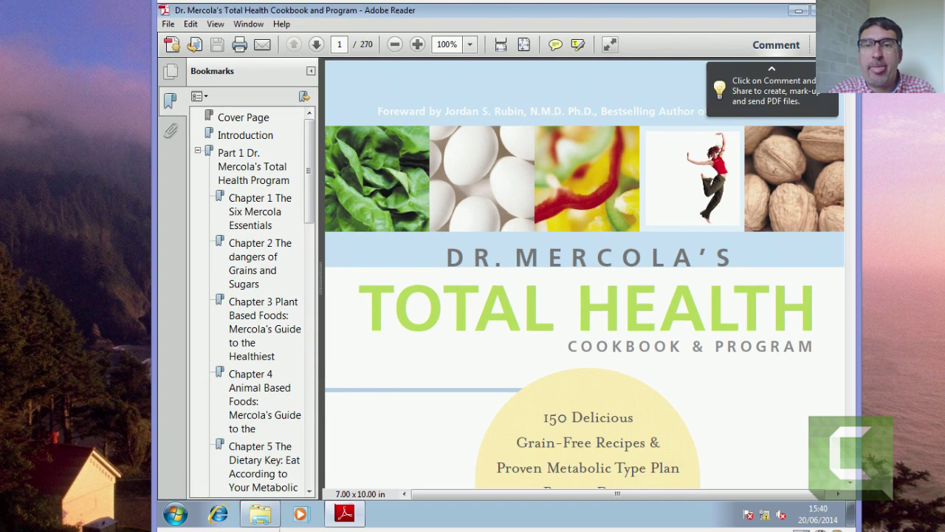
click(838, 9)
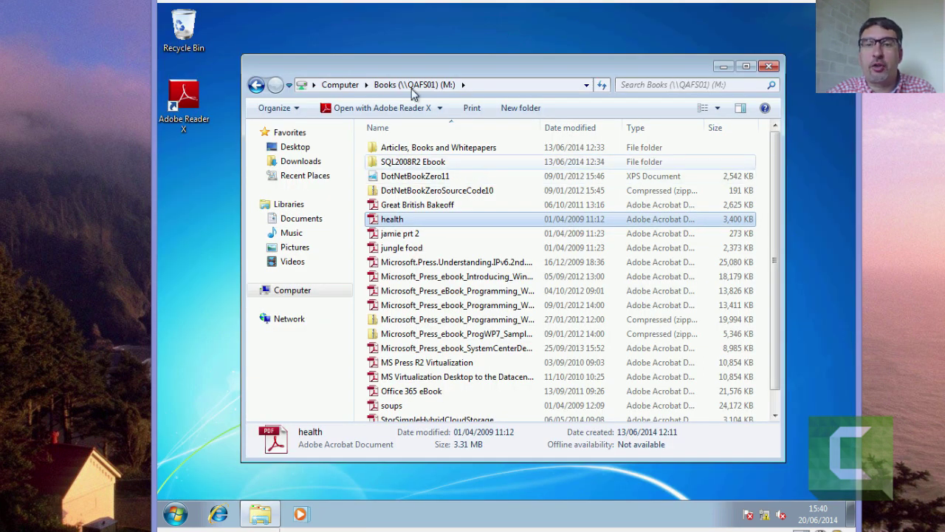
- View the first Poster Companion Reference PDF on the ArchitecturePDFs (N:) drive through page 2, and close the document and folder windows
click(341, 84)
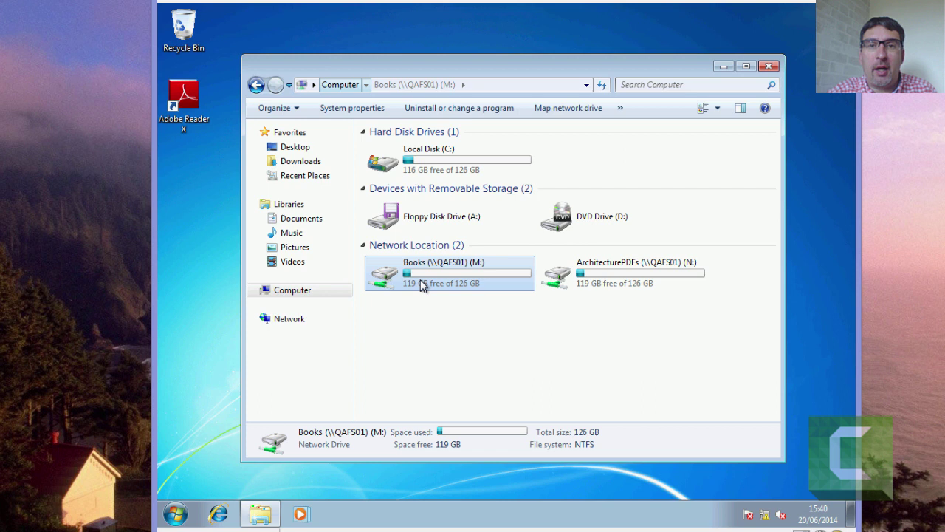
double_click(593, 280)
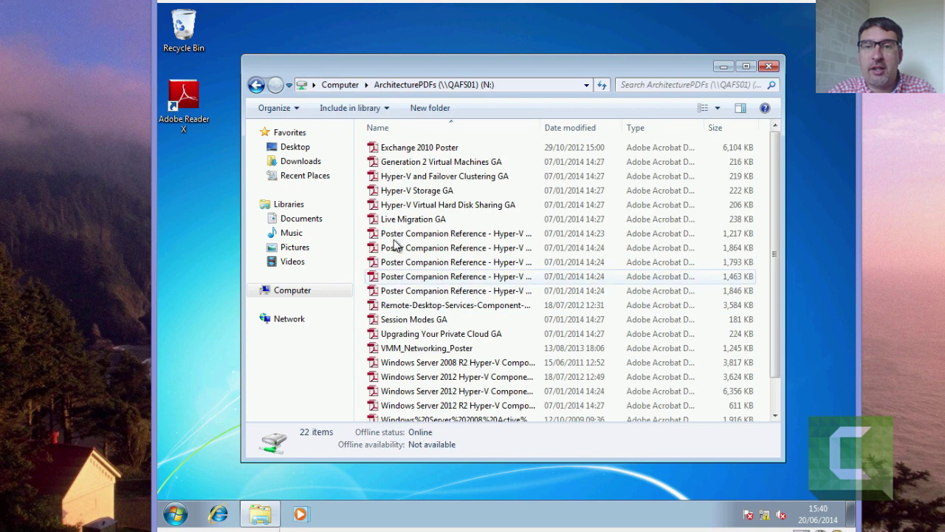
double_click(395, 235)
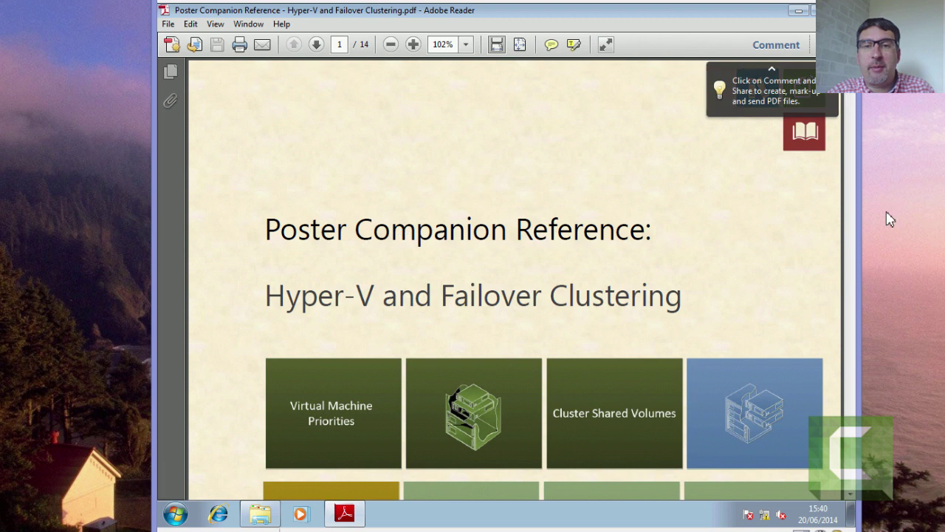
scroll(849, 214, down, 10)
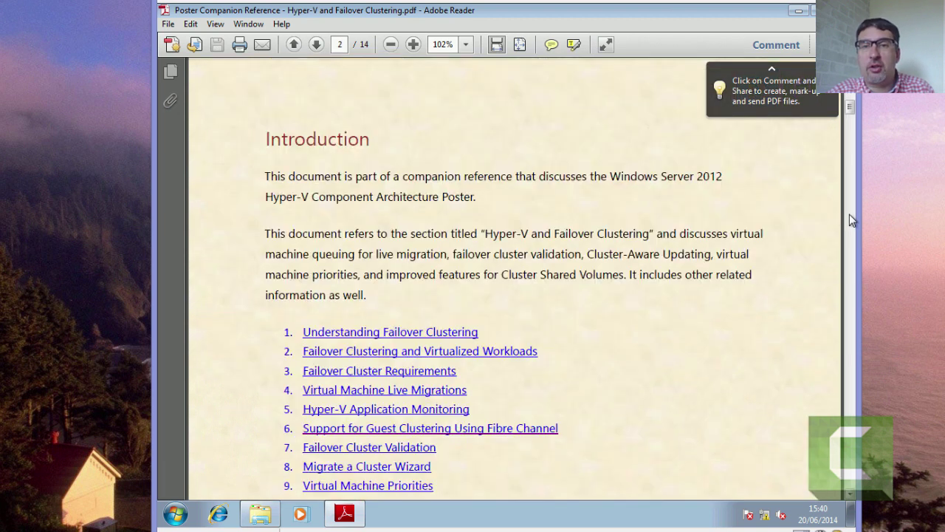
scroll(849, 214, down, 5)
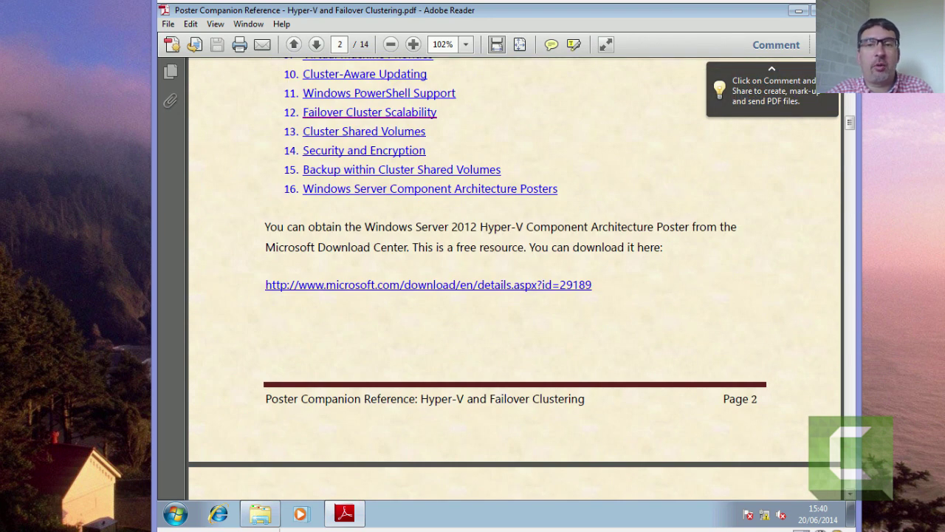
click(840, 8)
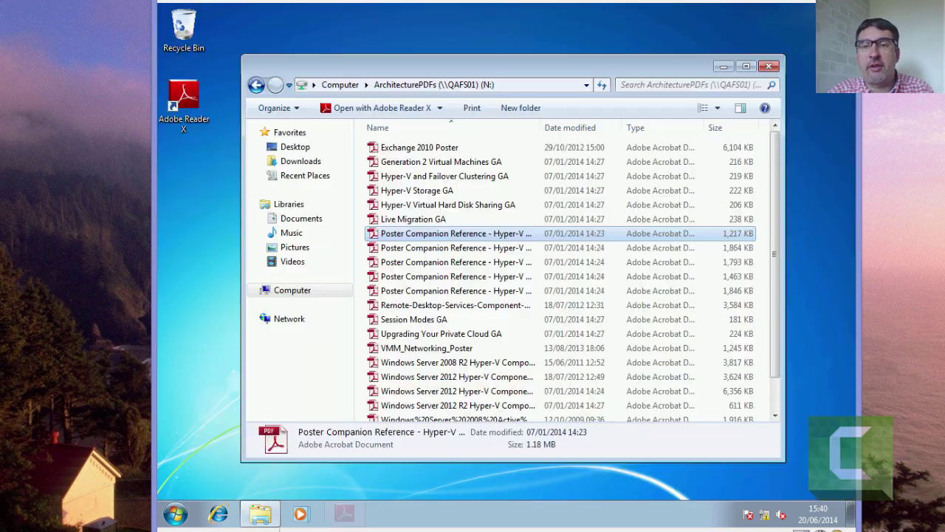
click(769, 66)
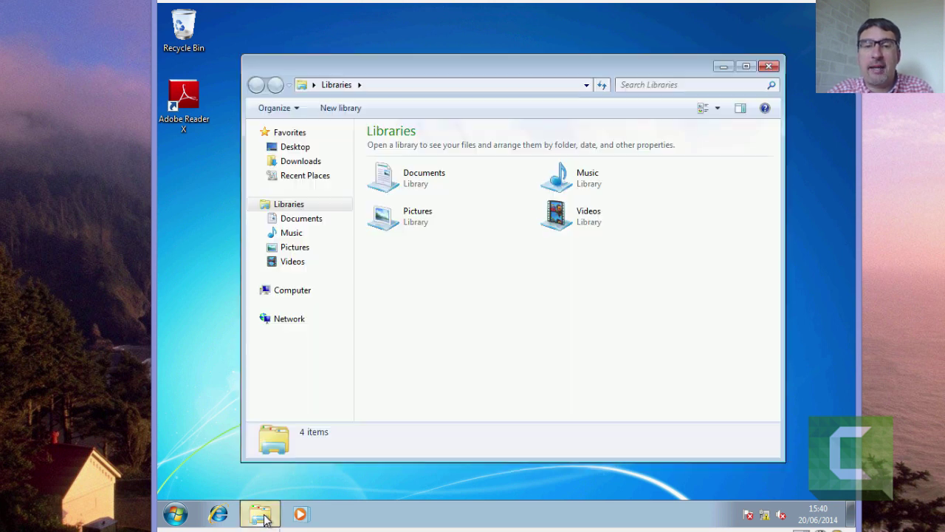
- Review the network drives mapped under Computer in a new Explorer window, and close it
click(260, 514)
click(309, 293)
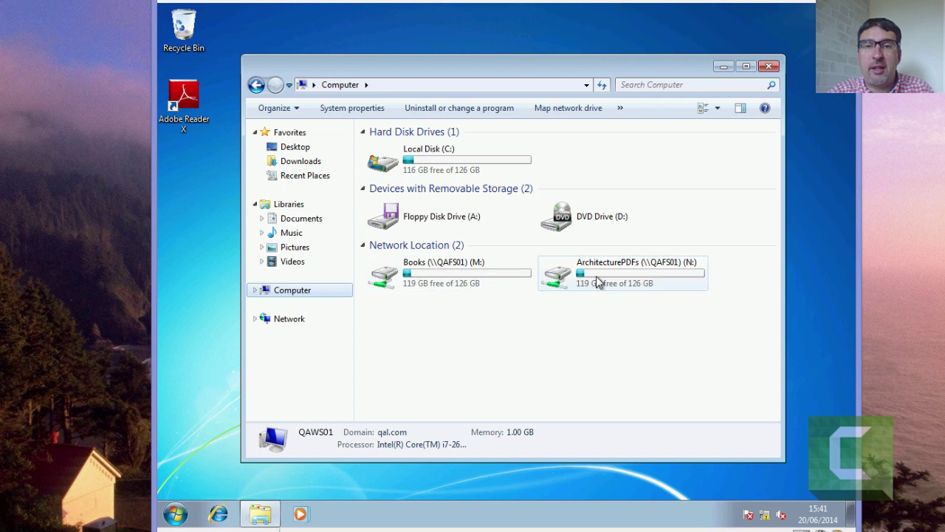
click(768, 66)
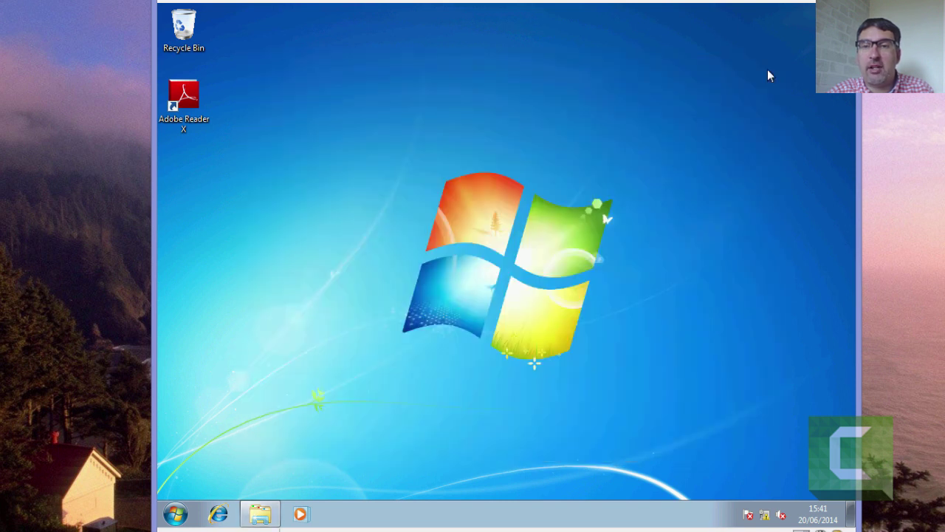
- Switch to the QAFS01 virtual machine, check the operating system version in its system properties, and dismiss the dialog
mouse_move(174, 530)
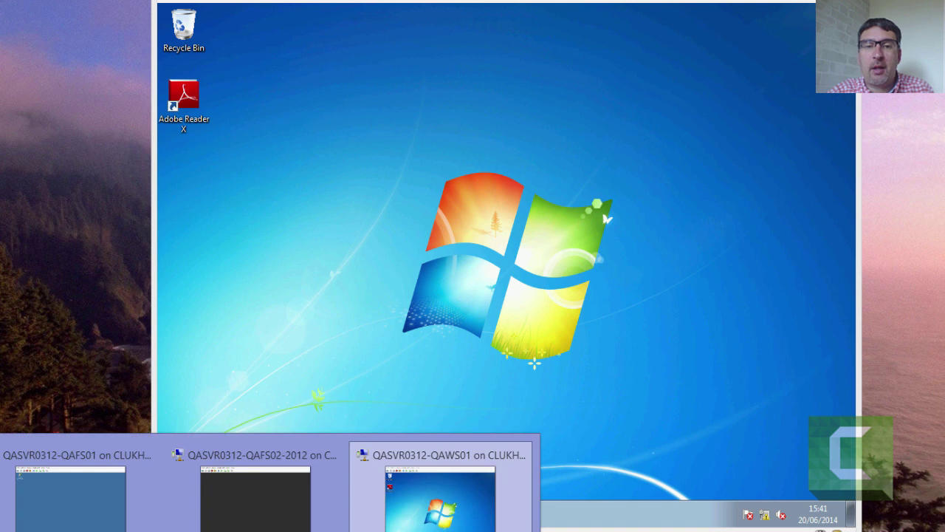
click(82, 496)
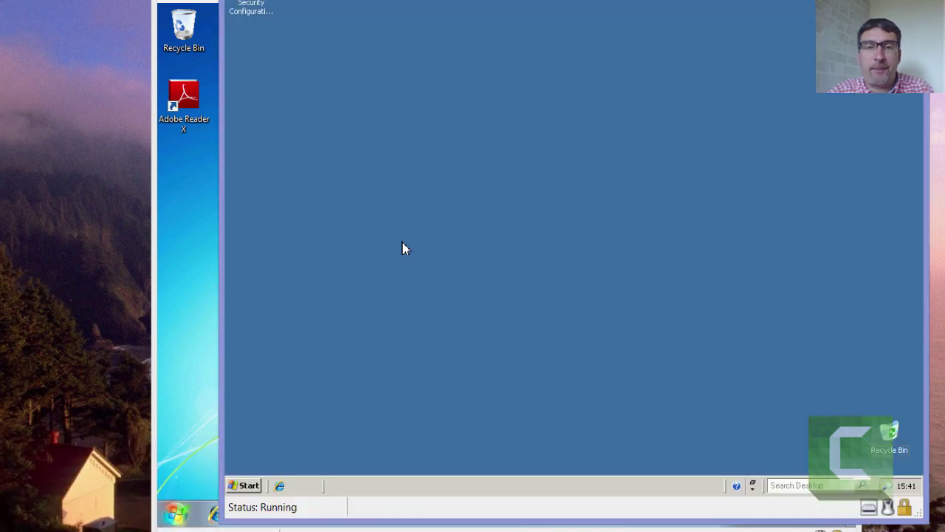
click(238, 488)
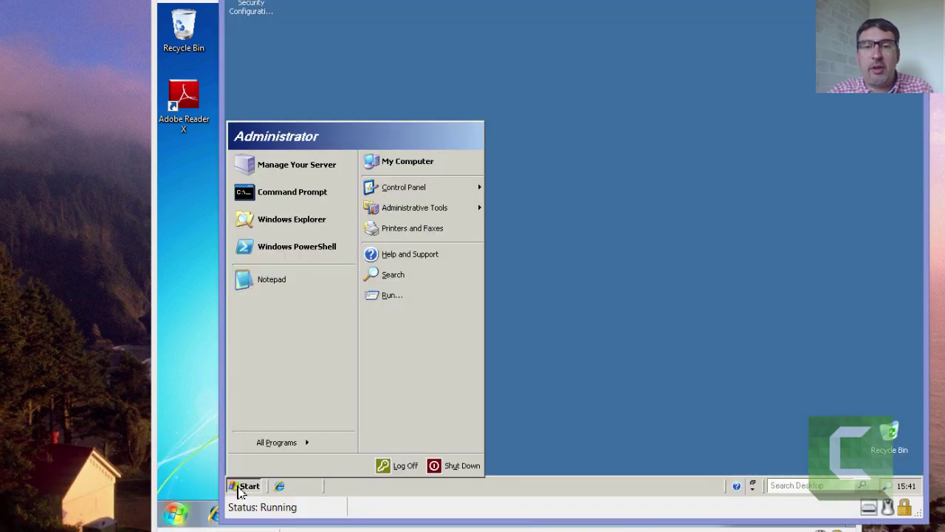
right_click(390, 160)
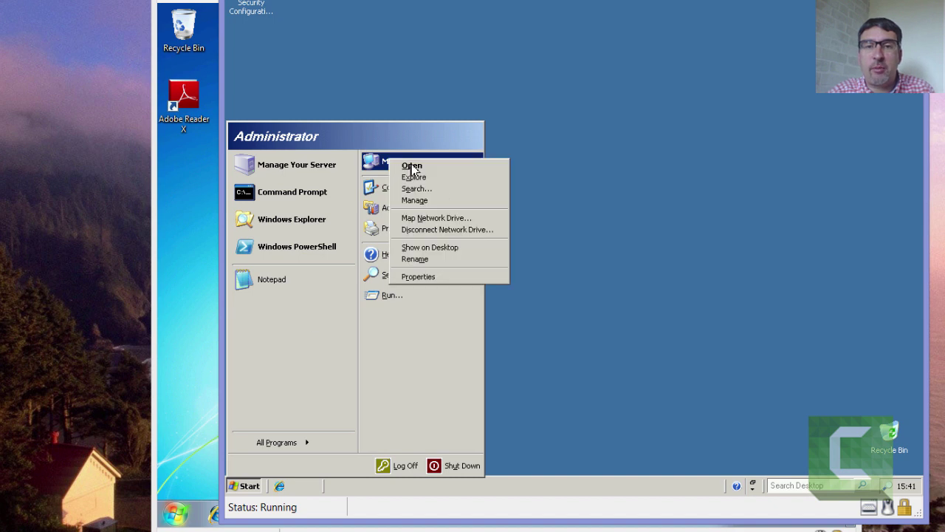
click(430, 279)
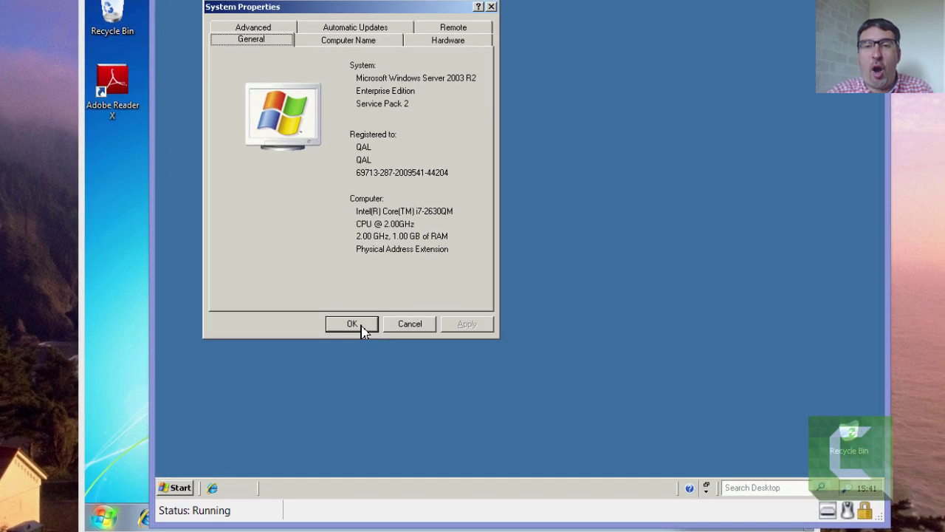
click(422, 331)
- Open Windows PowerShell on QAFS01 and on the QAFS02-2012 virtual machine
key(super)
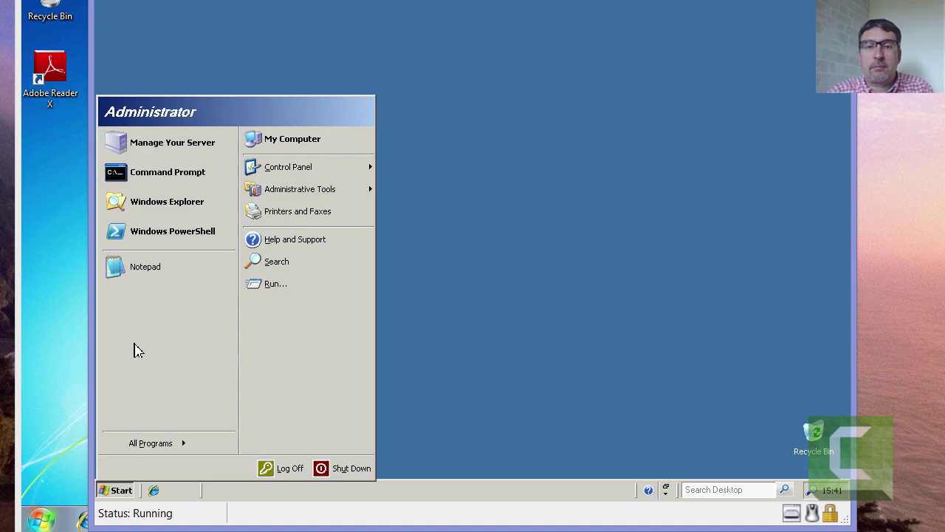
click(157, 241)
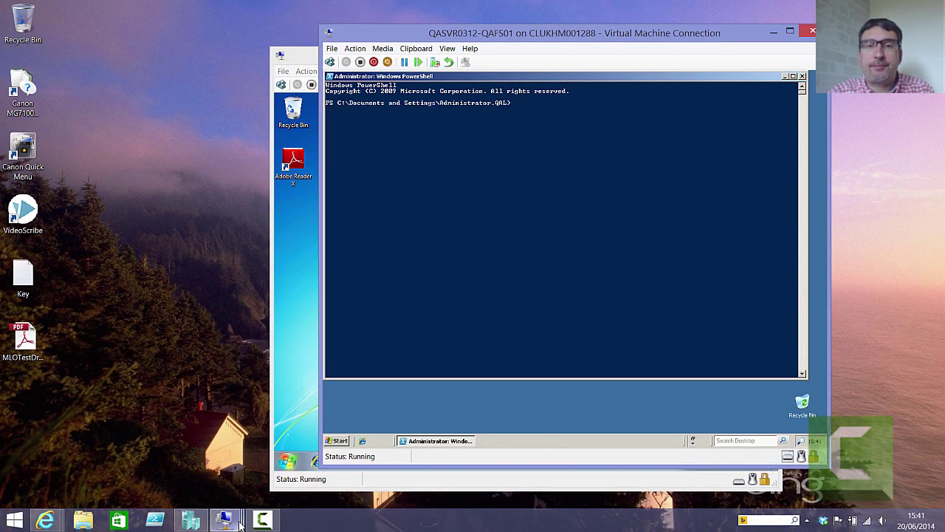
mouse_move(237, 521)
click(322, 502)
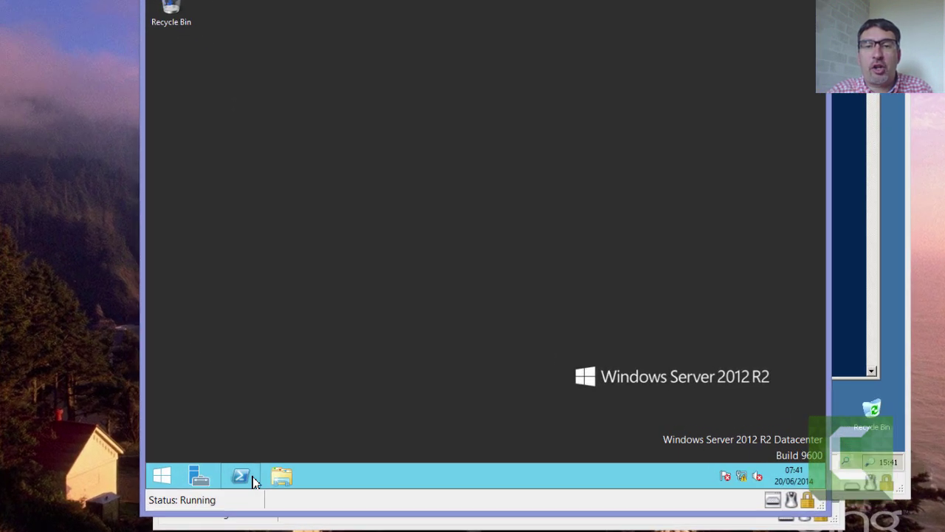
click(312, 457)
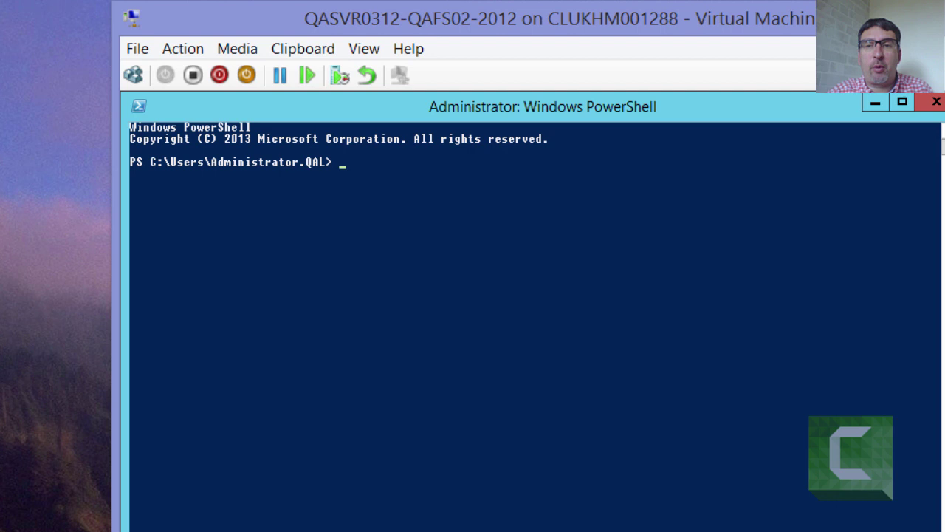
- List the SMB shares on QAFS02-2012 by running Get-SmbShare
text(get-)
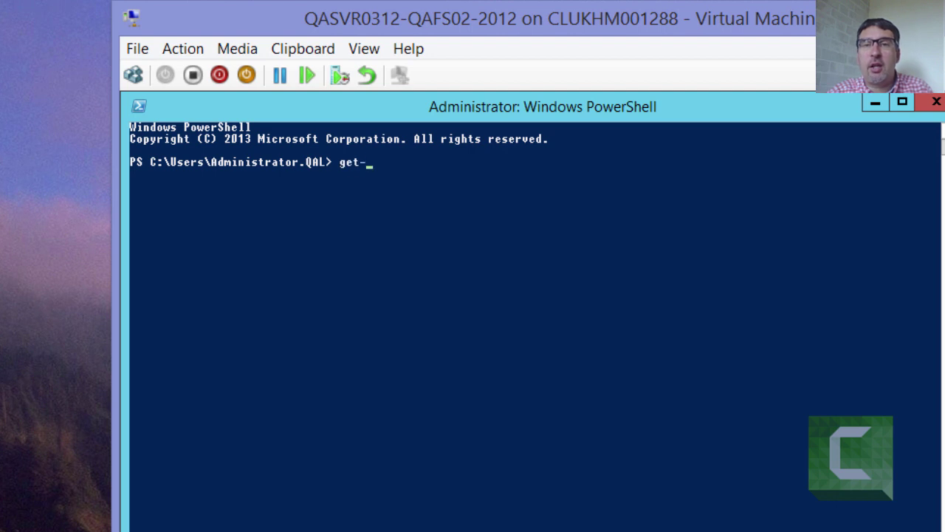
text(smb)
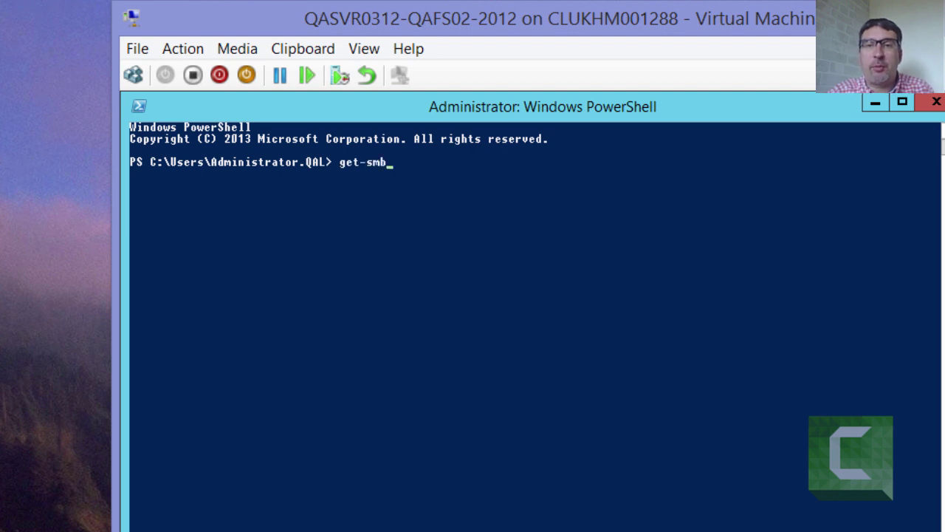
text(s)
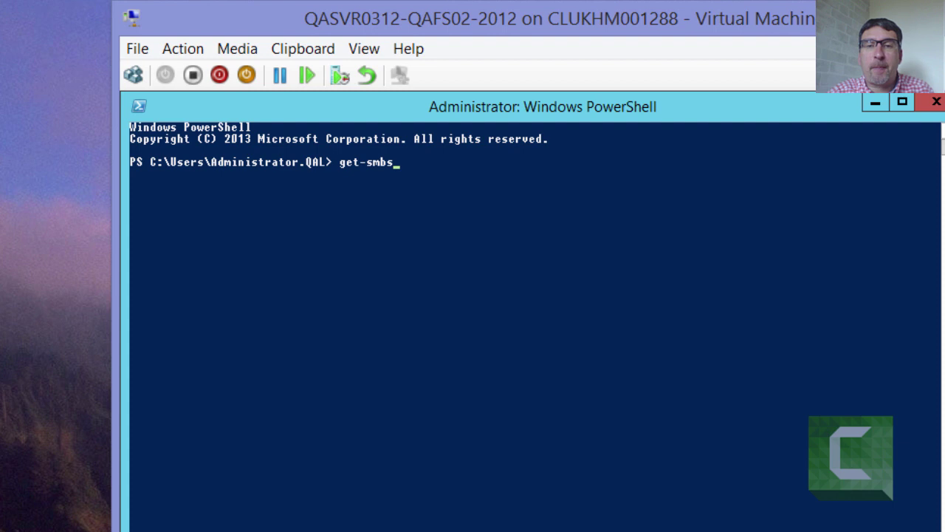
key(Tab)
key(Tab)
key(Tab)
key(Tab)
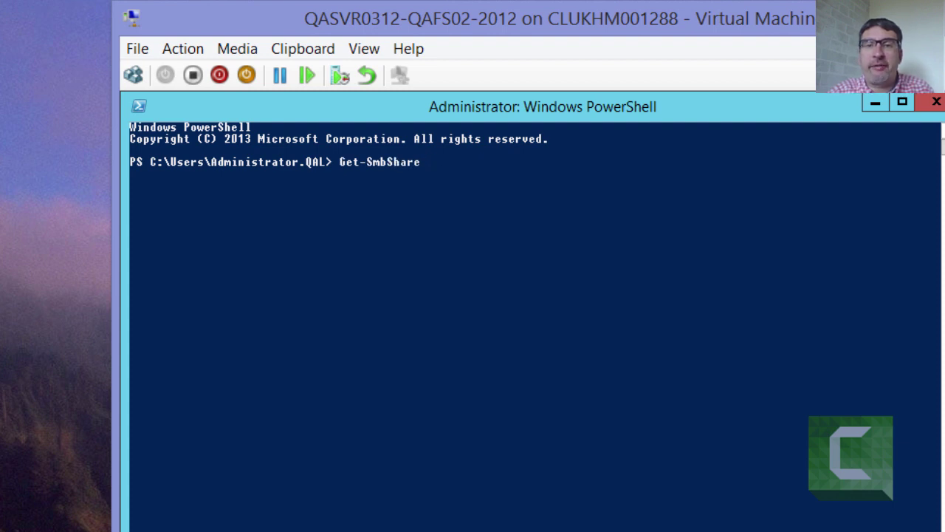
key(Return)
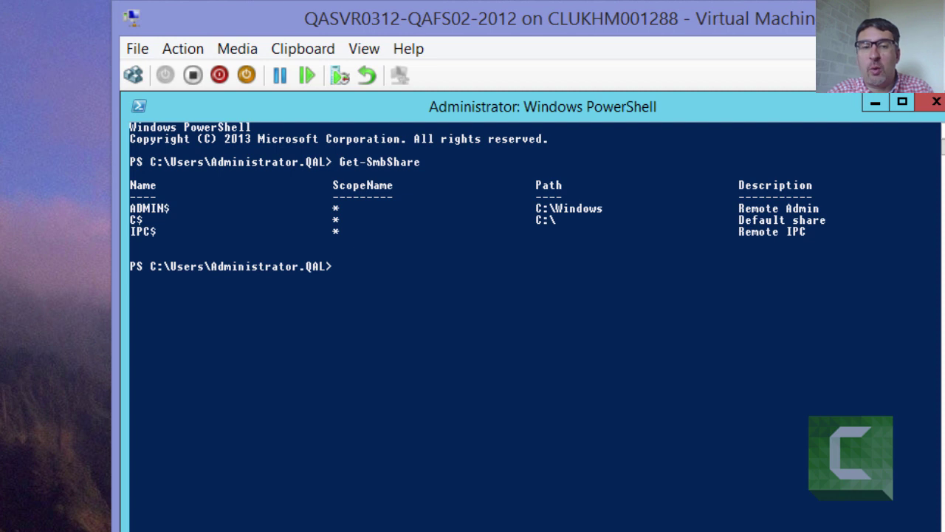
- Search for the server migration cmdlets on QAFS02-2012 by running Get-Command *smig*
text(ge)
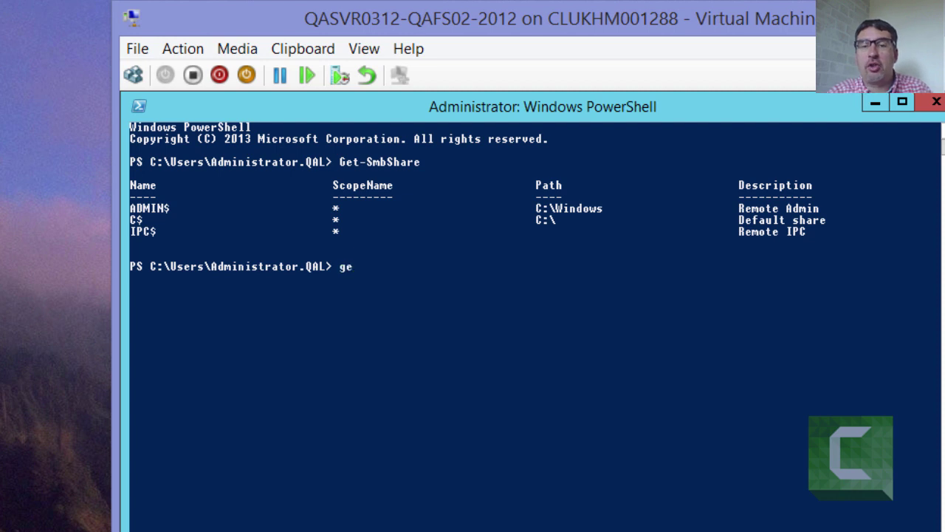
text(t-comm)
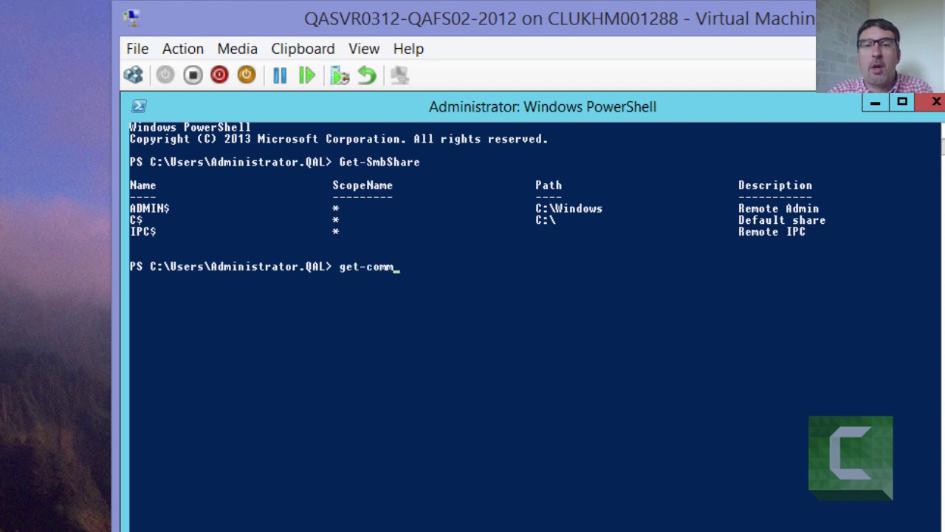
key(Tab)
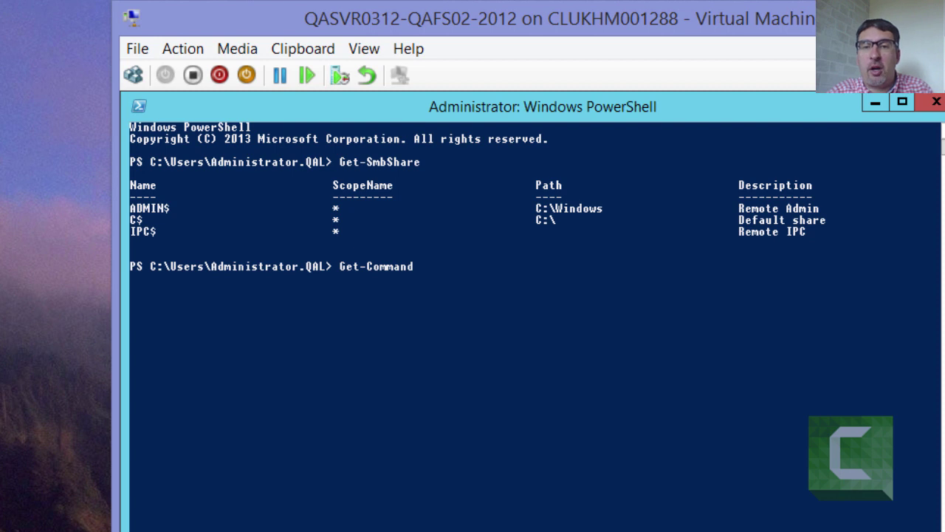
text(*s)
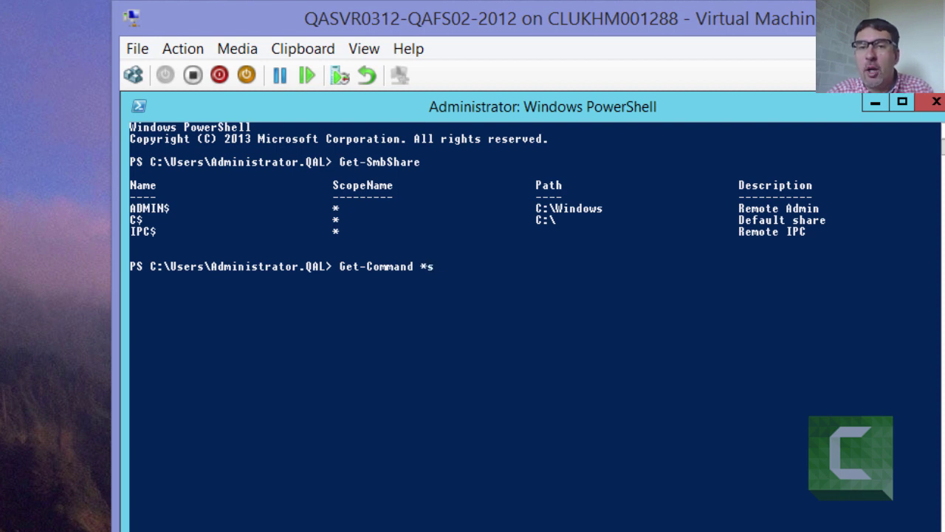
text(mig*)
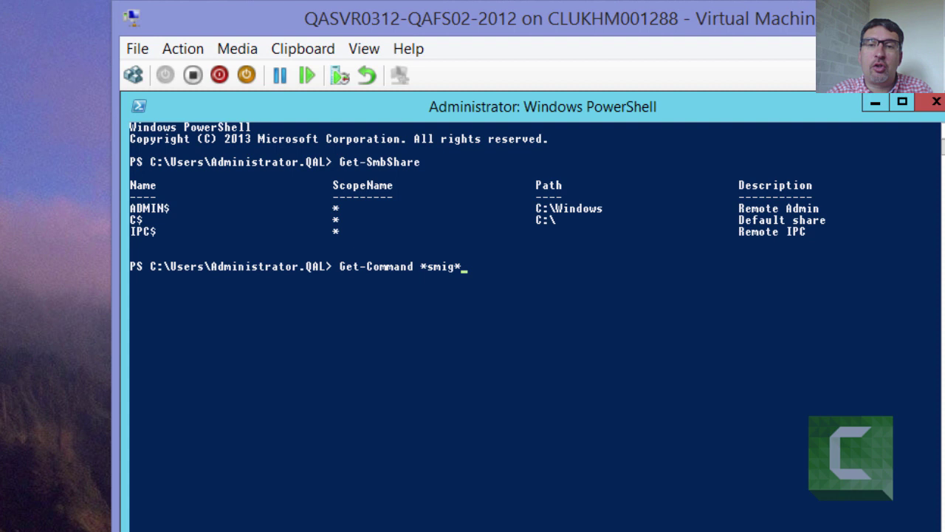
key(Return)
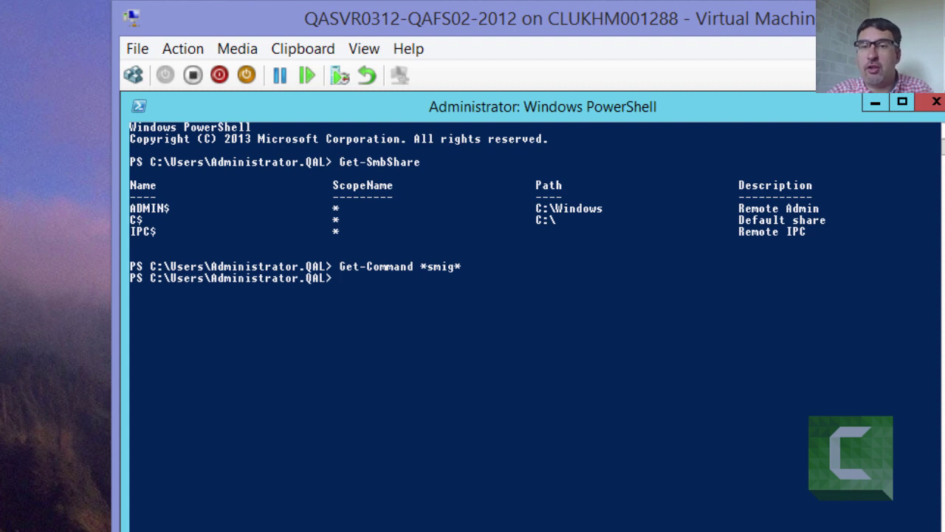
- Load the migration snap-in by running Add-PSSnapin microsoft.windows.servermanager.migration
text(add-p)
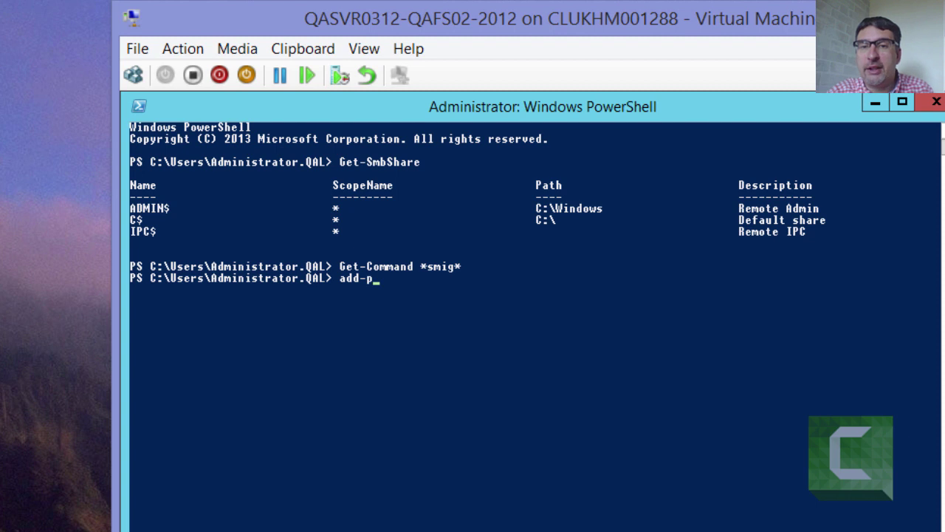
text(ssna)
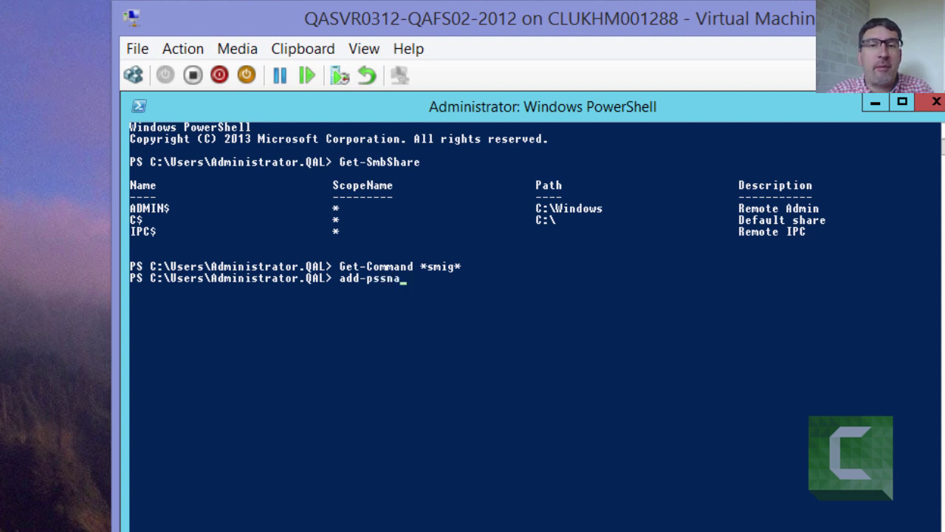
key(Tab)
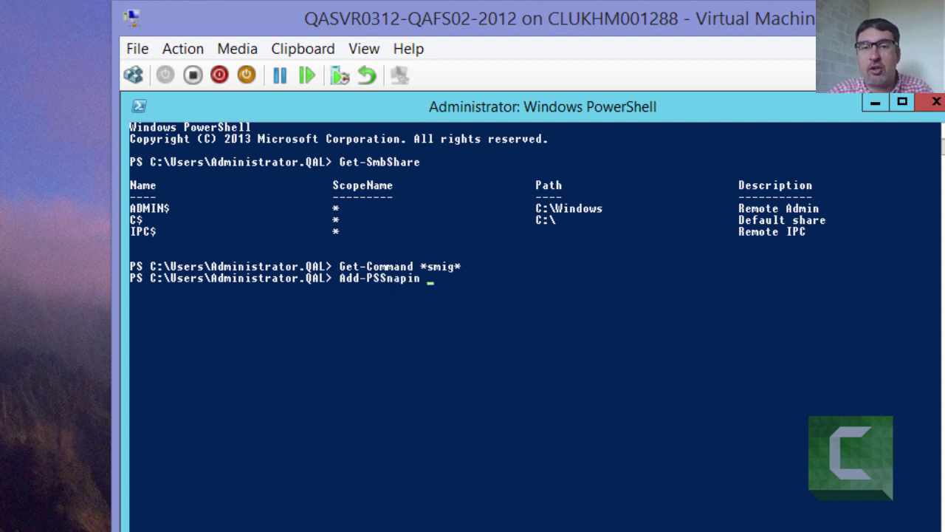
text(microsoft.m)
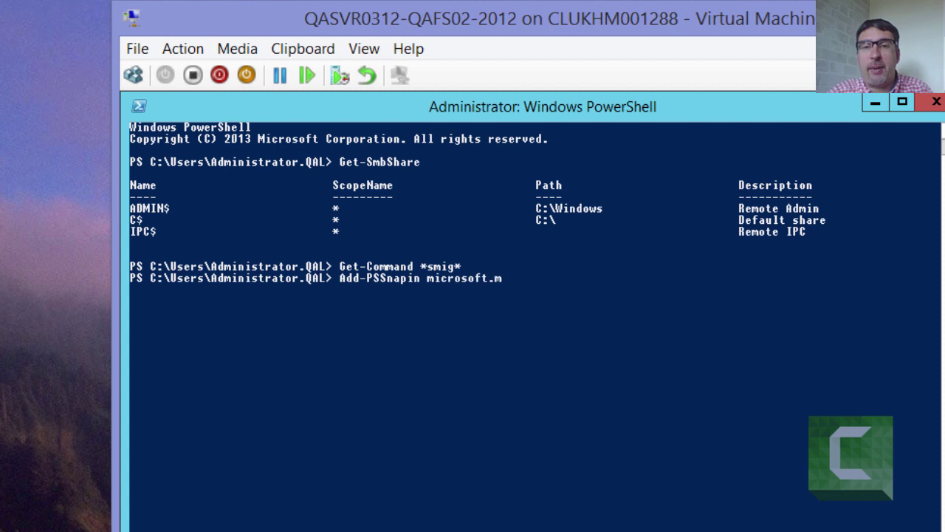
key(BackSpace)
text(wi)
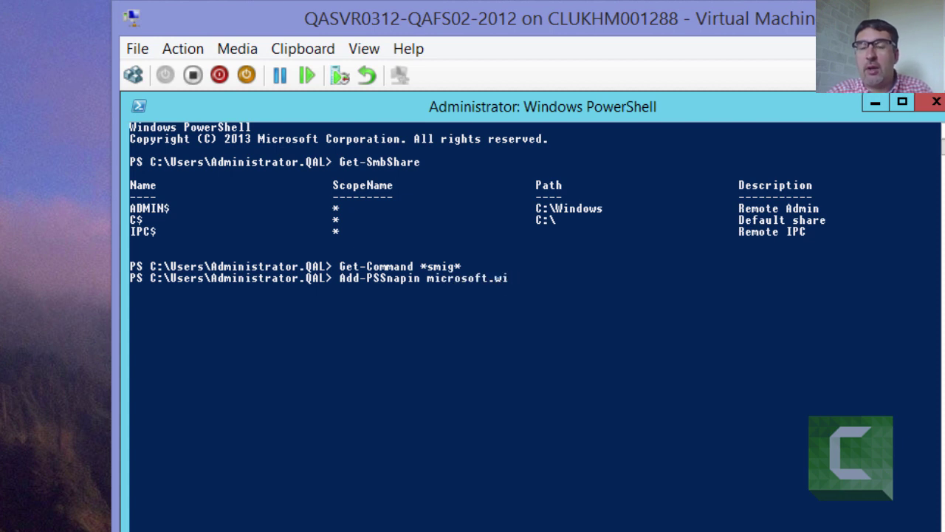
text(ndows.s)
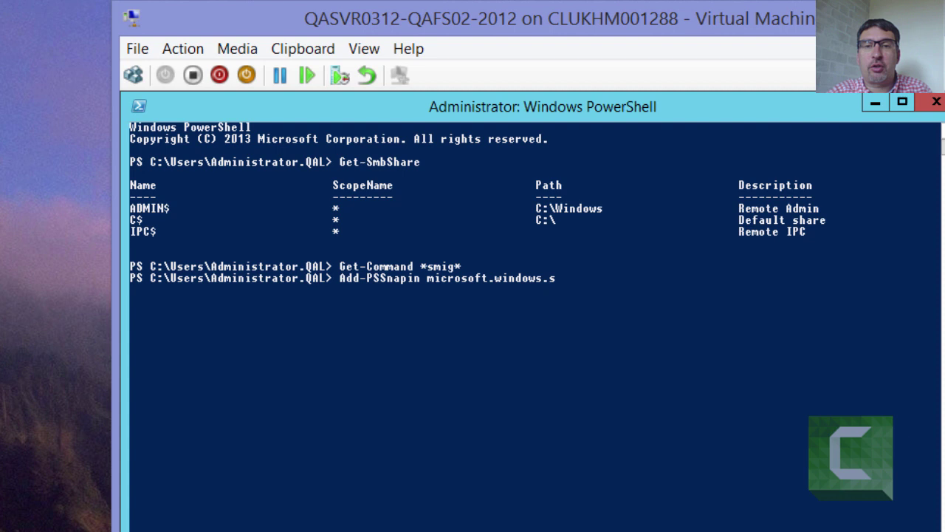
text(ervermanager)
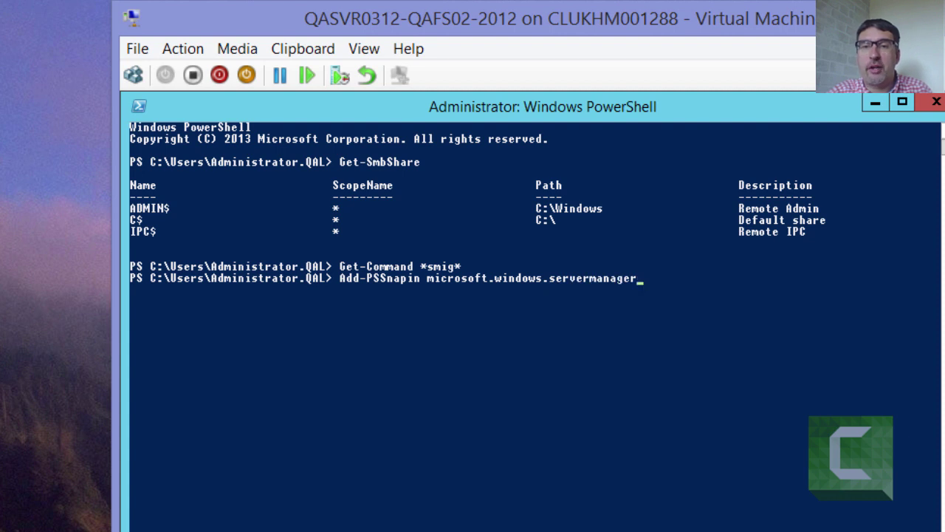
text(.migration)
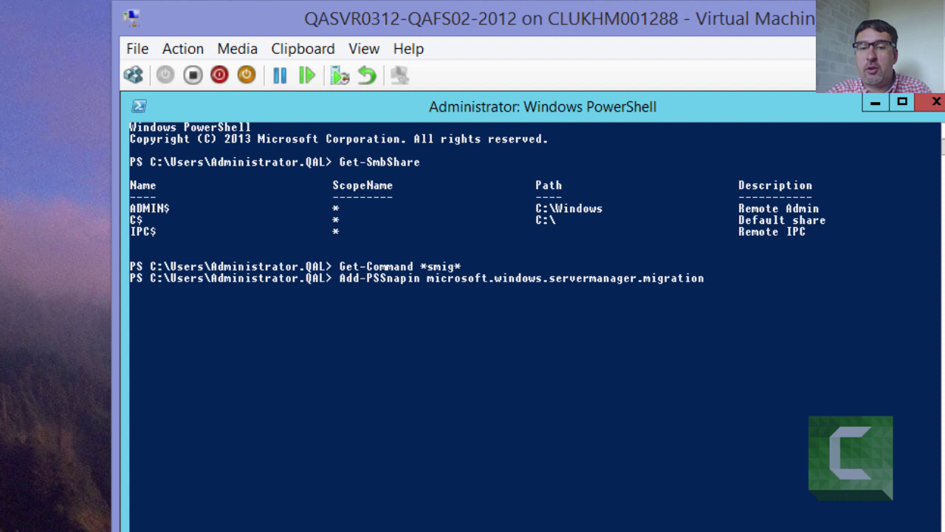
key(Return)
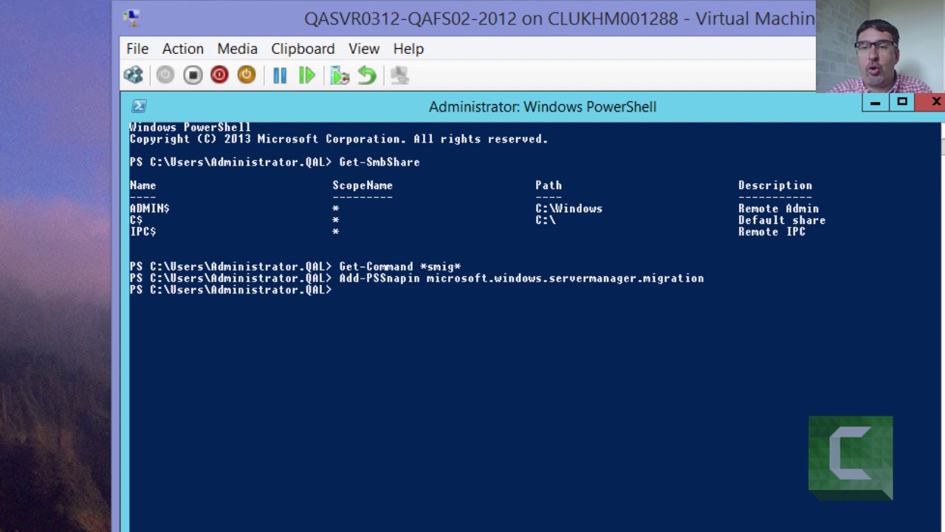
- Rerun Get-Command *smig* to list the cmdlets provided by the migration snap-in
key(Up)
key(Up)
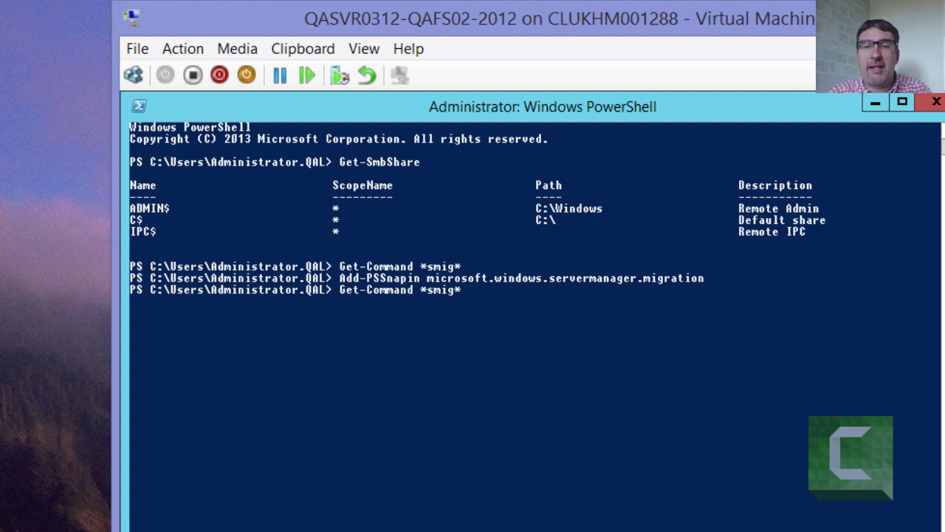
key(Return)
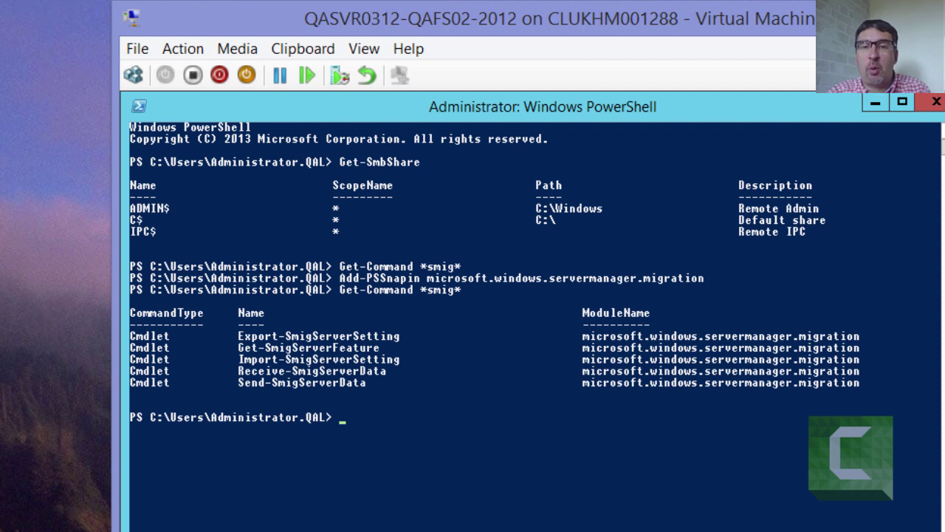
- Display the help for Receive-SmigServerData with get-help, declining to run Update-Help
text(re)
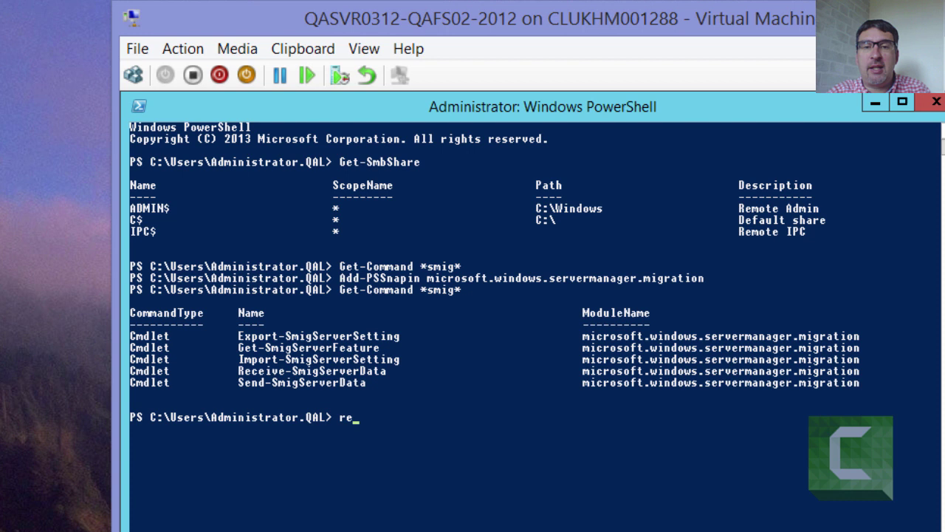
text(c)
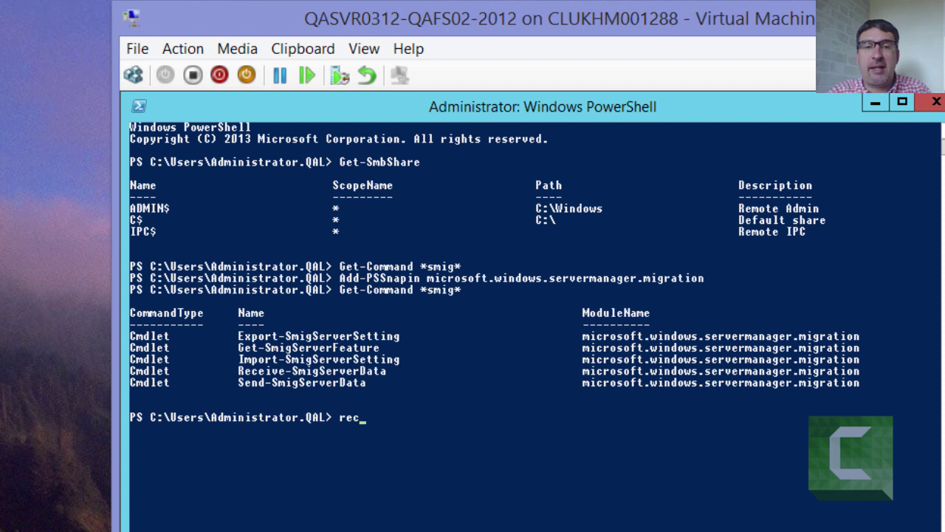
text(e)
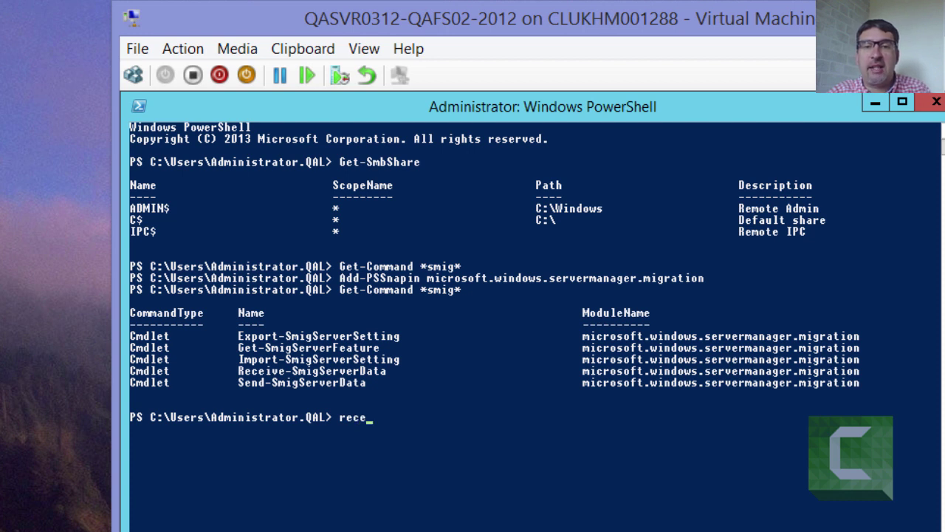
text(ive-sm)
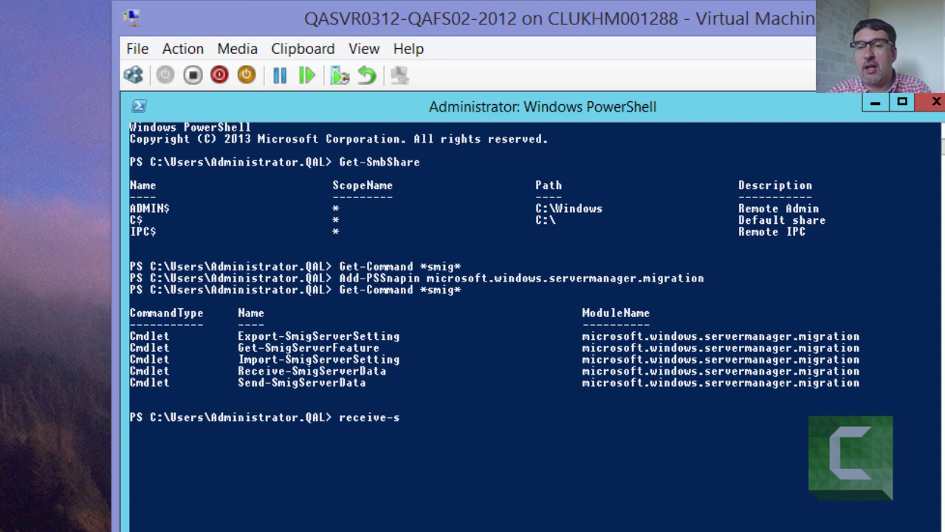
key(Tab)
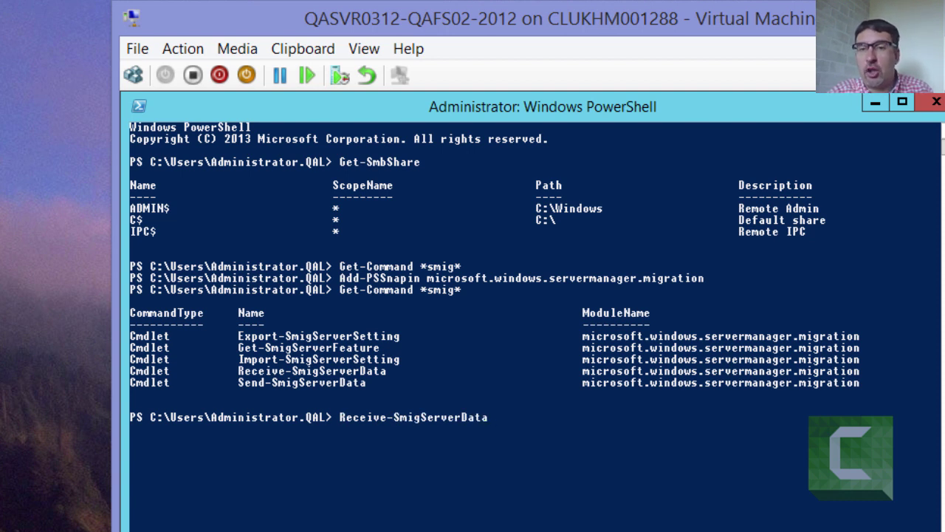
key(Home)
text(get-help)
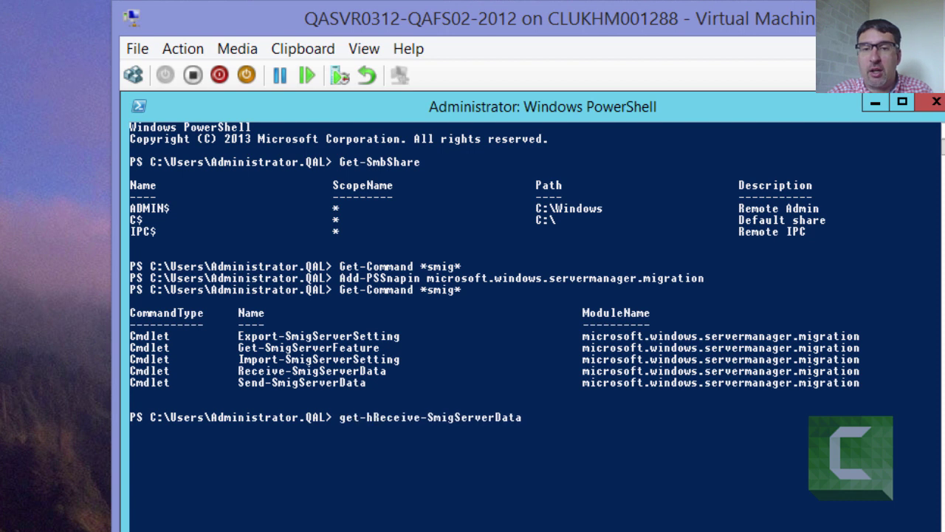
key(Return)
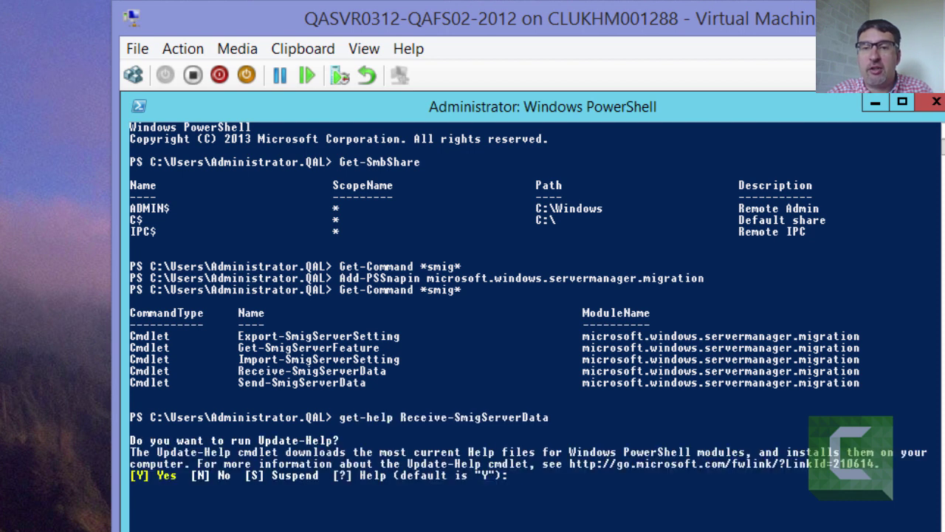
text(n)
key(Return)
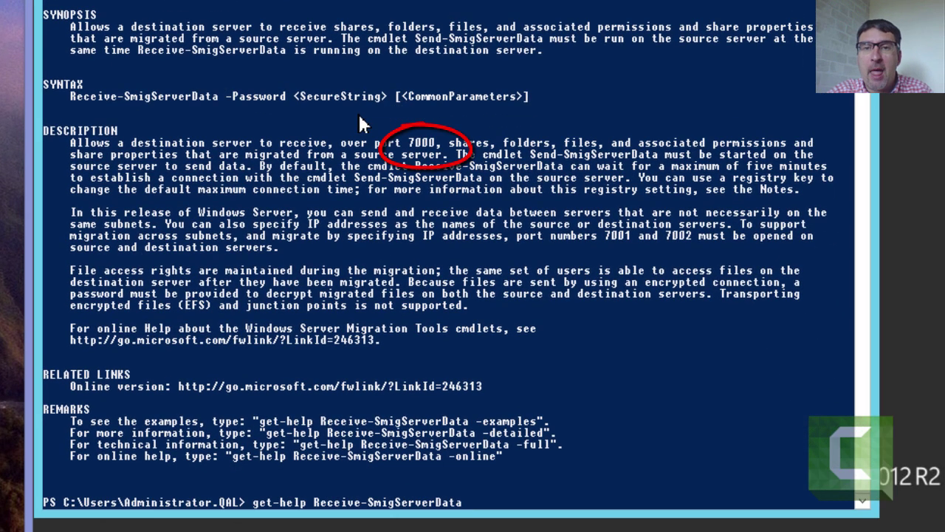
- Run Receive-SmigServerData on QAFS02-2012 and enter the migration password to wait for the source server
key(Delete)
key(Delete)
key(Delete)
key(Delete)
key(Delete)
key(Delete)
key(Delete)
key(Delete)
key(Delete)
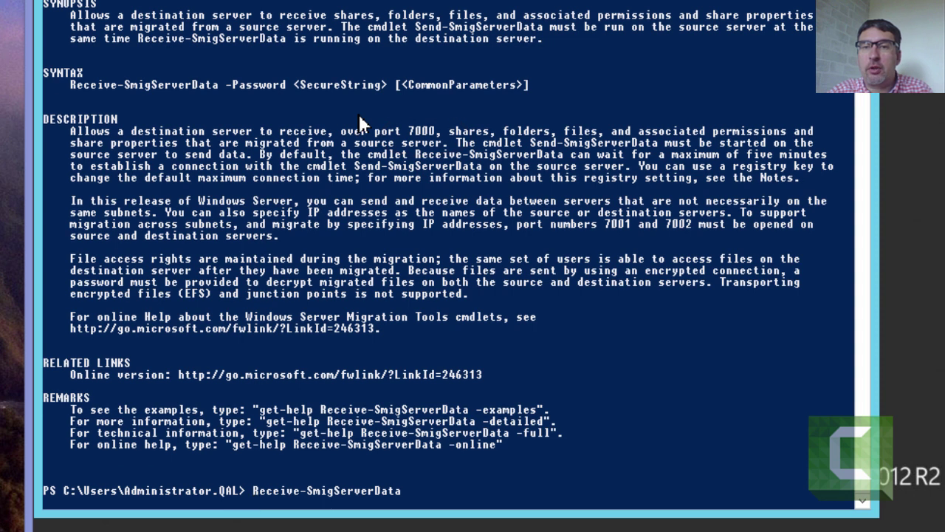
key(Return)
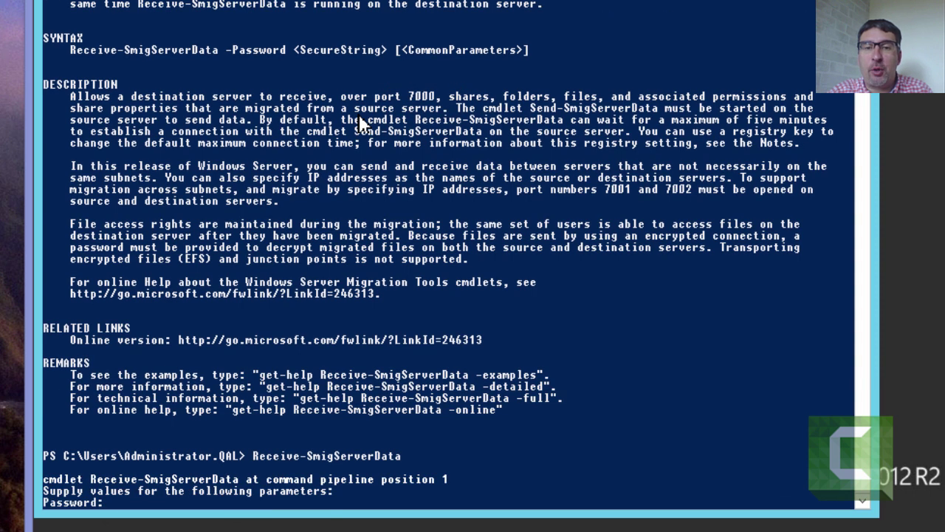
text(********)
key(Return)
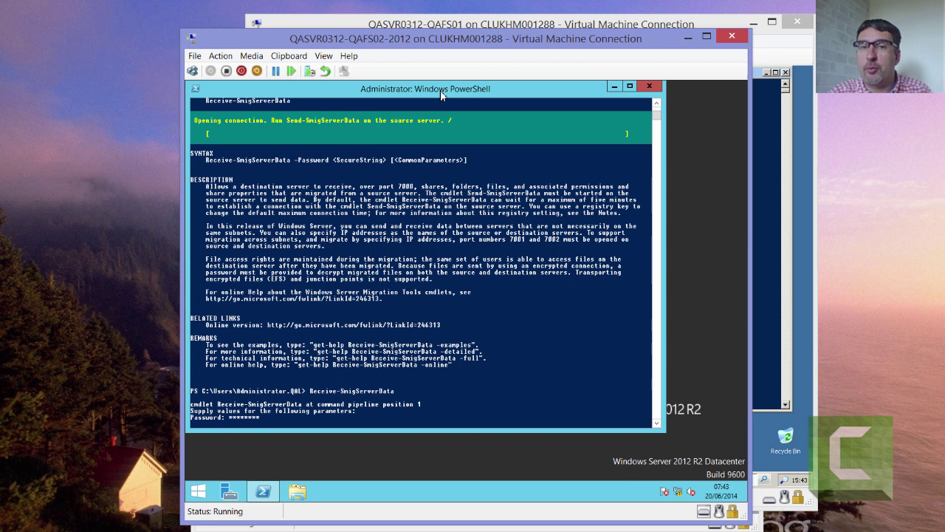
- Switch to the PowerShell window on QAFS01 and change the directory to C:\SMT_ws03_x86
click(440, 27)
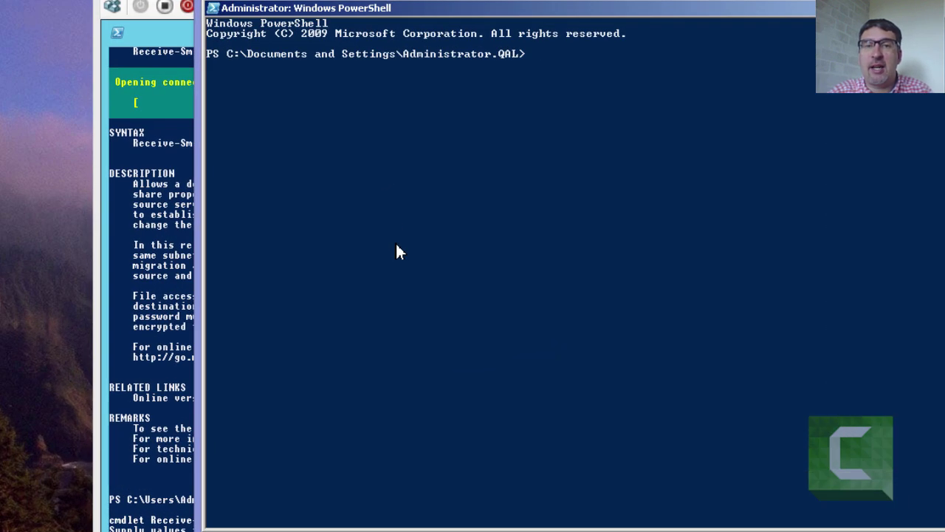
text(cd \)
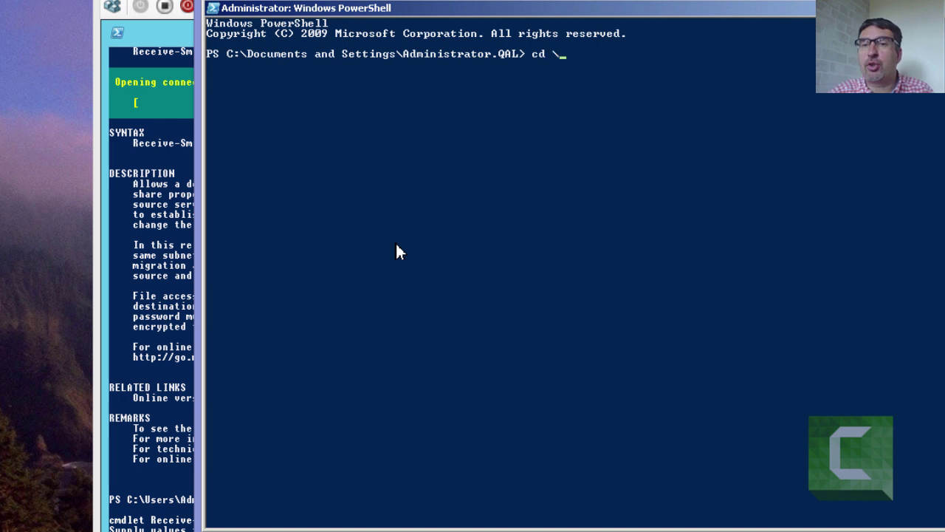
text( C:\SM)
key(Tab)
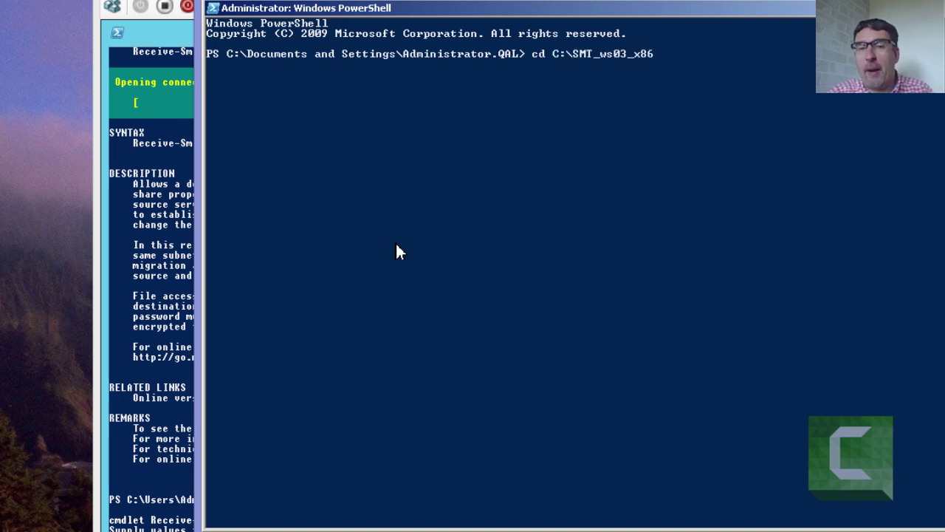
key(Return)
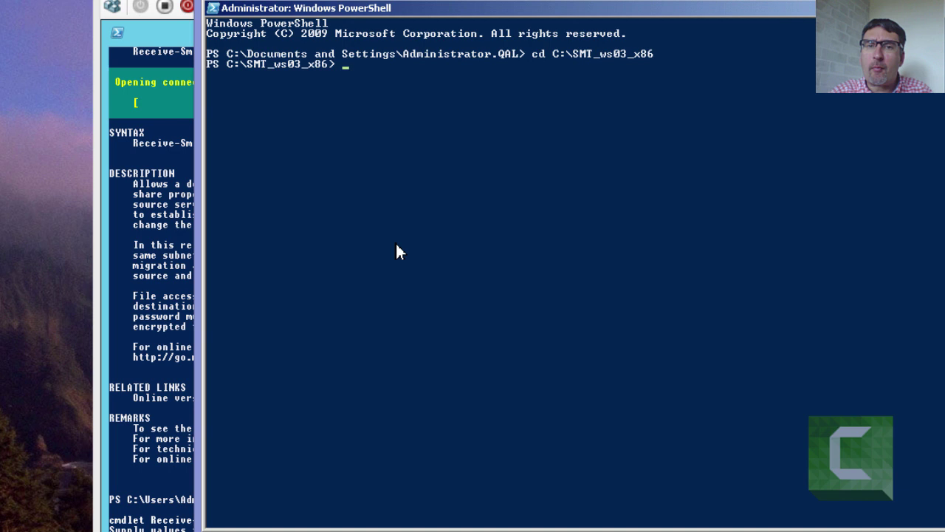
- List the contents of C:\SMT_ws03_x86 and run .\SmigDeploy.exe to register the Windows Server Migration Tools
text(dir)
key(Return)
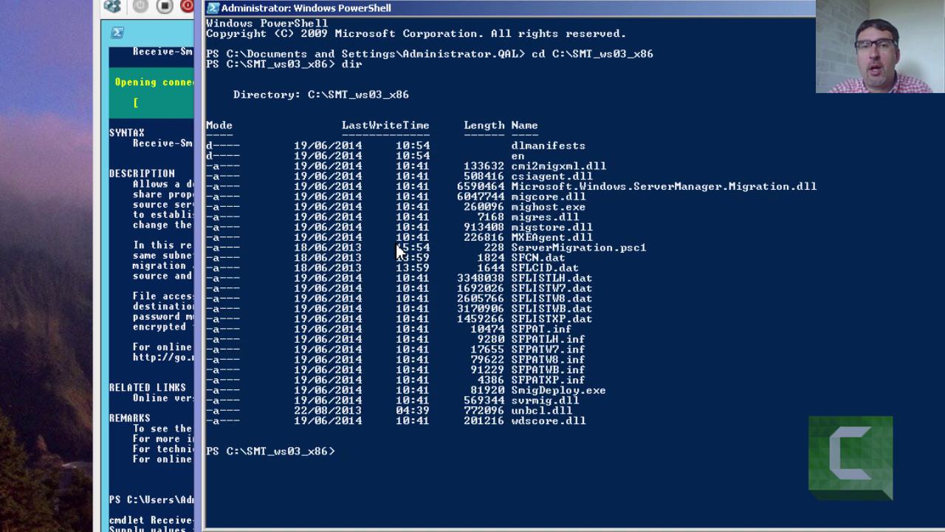
text(.\Sm)
key(Tab)
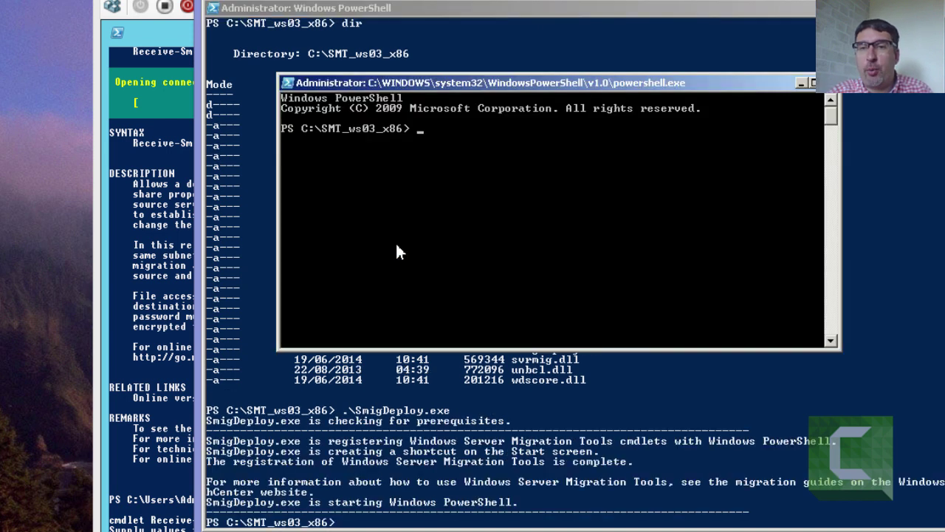
- List the available migration cmdlets on QAFS01 with get-command *smig*
text(get-c)
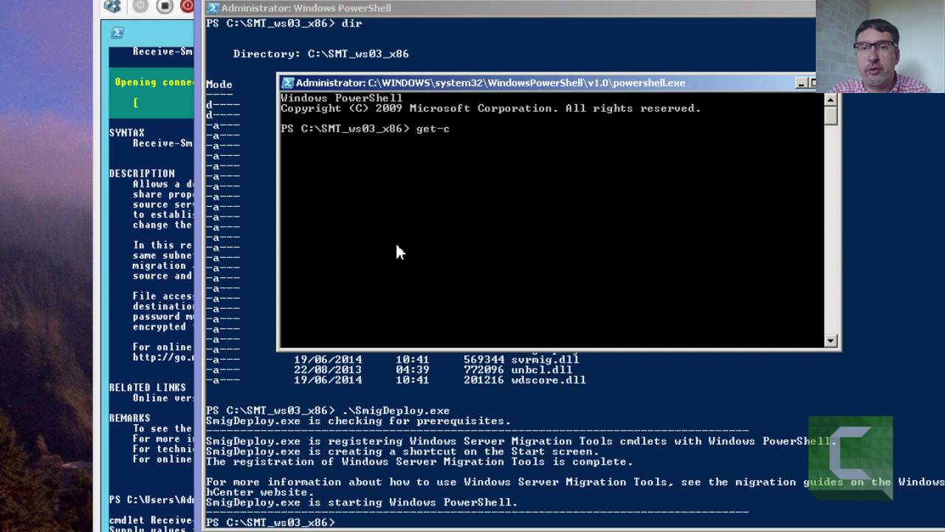
text(ommand)
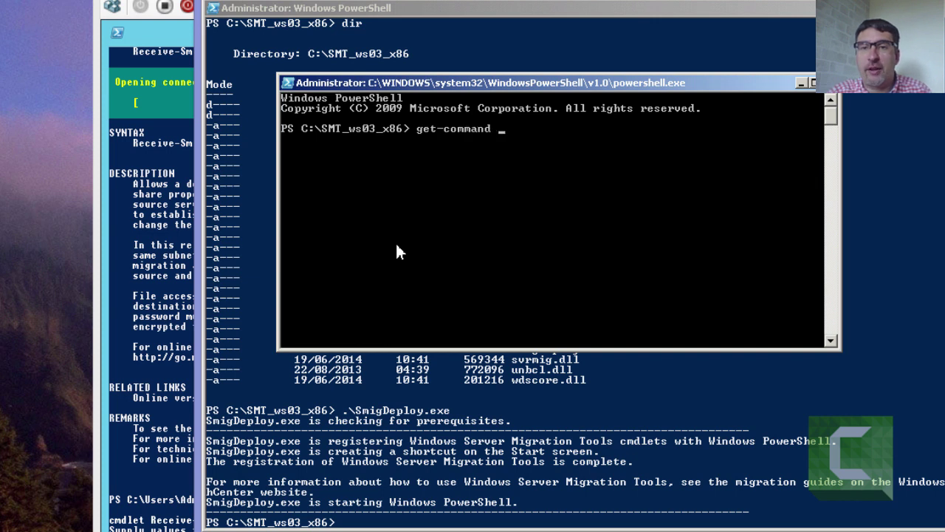
text( *smi)
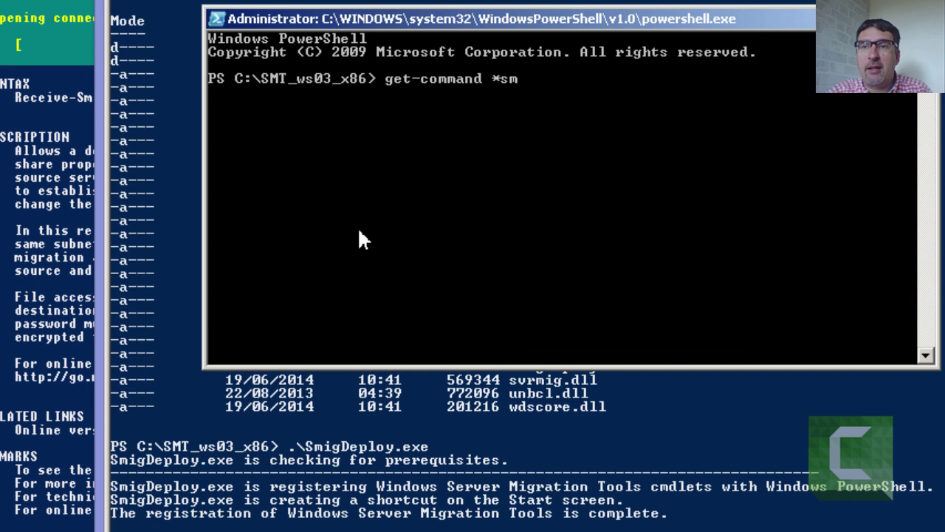
text(g*)
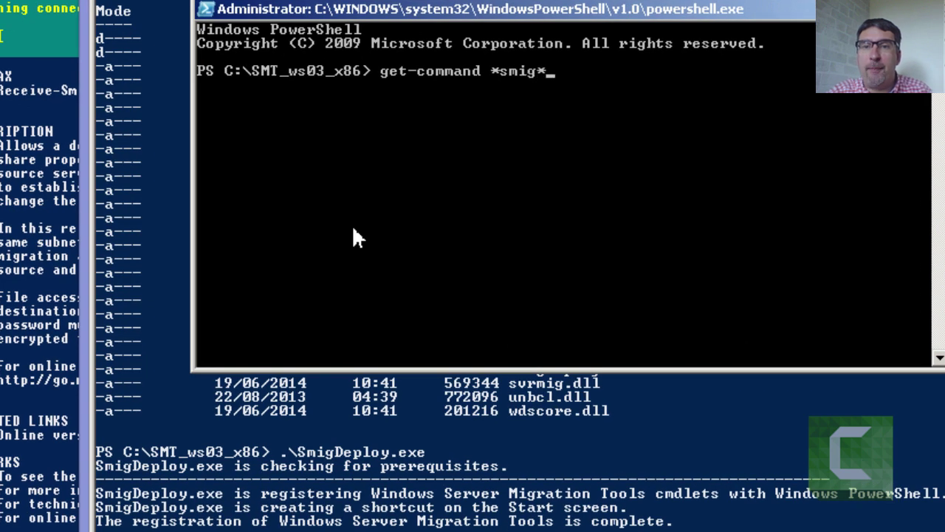
key(Return)
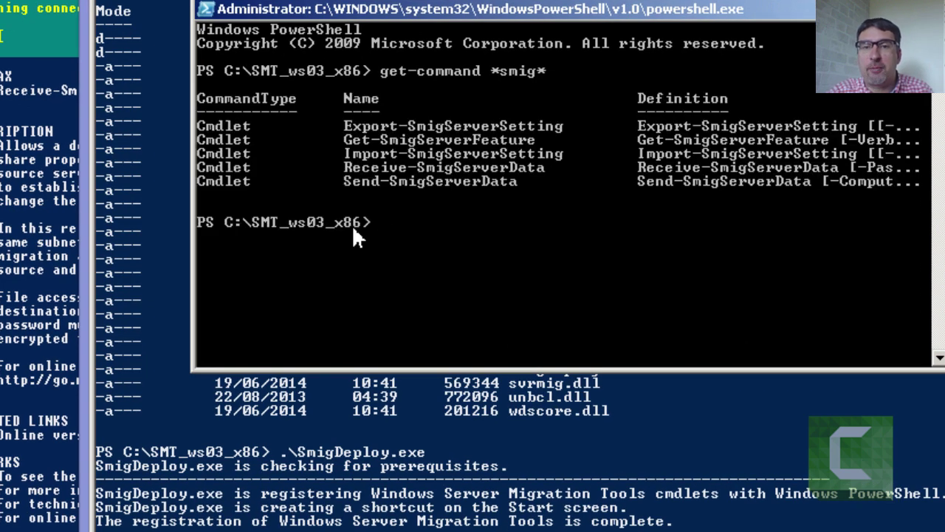
- Display the help and syntax for Send-SmigServerData with get-help
text(get-h)
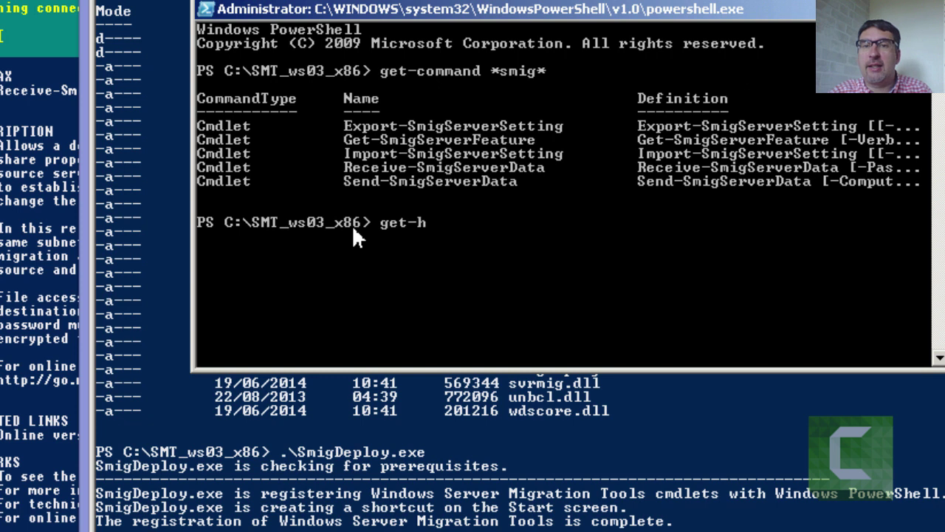
text(elp send)
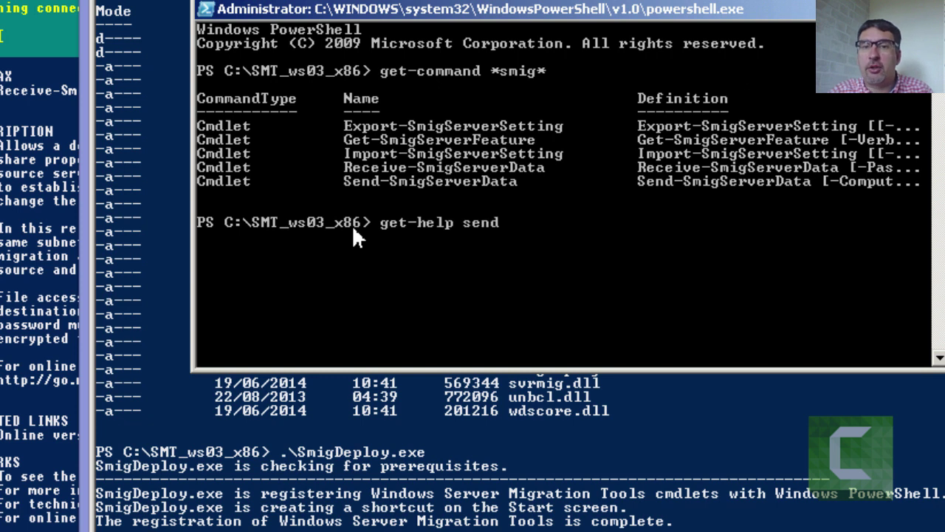
text(-smi)
key(Tab)
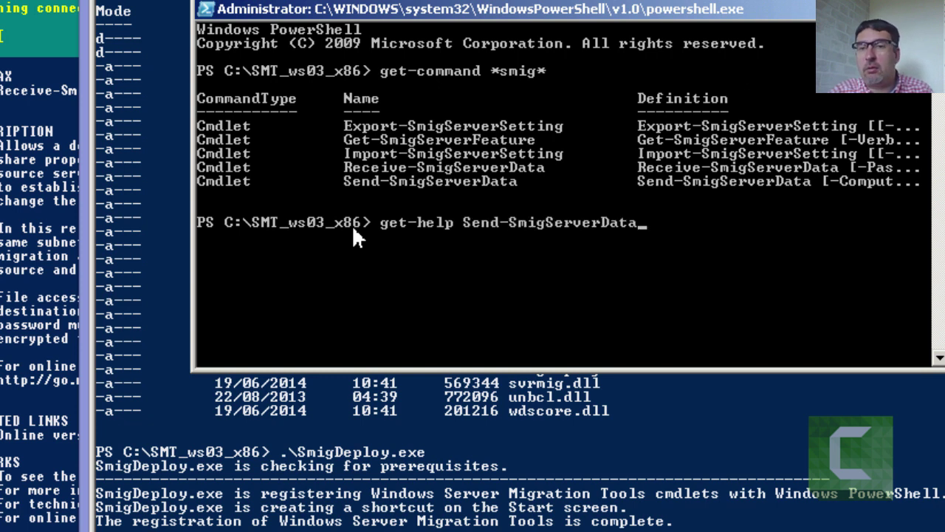
key(Return)
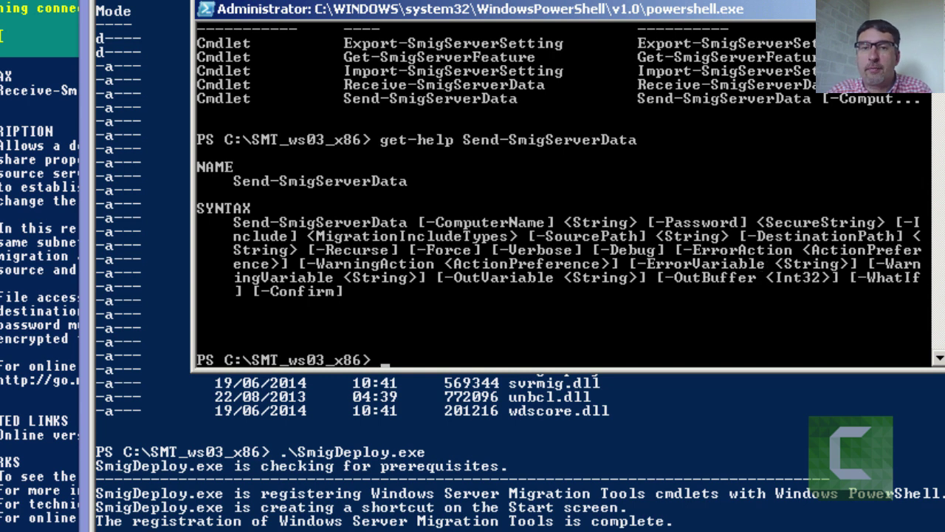
- Open Windows Explorer on QAFS01 and browse to C:\Media to view the source folder's contents
key(super)
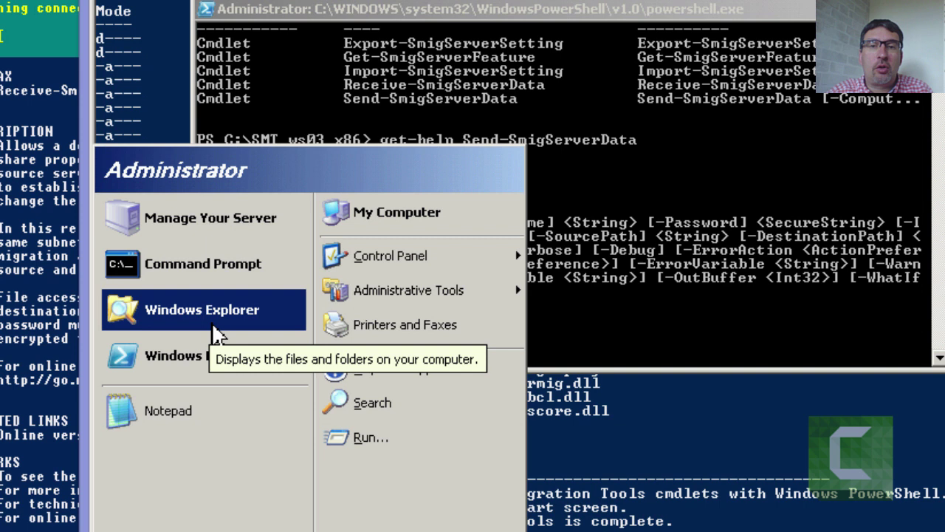
click(218, 332)
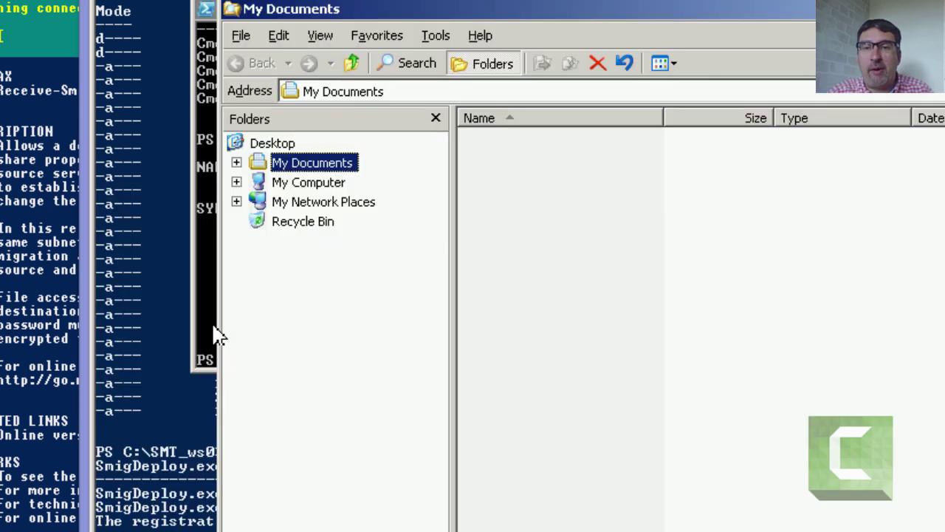
click(312, 187)
click(319, 221)
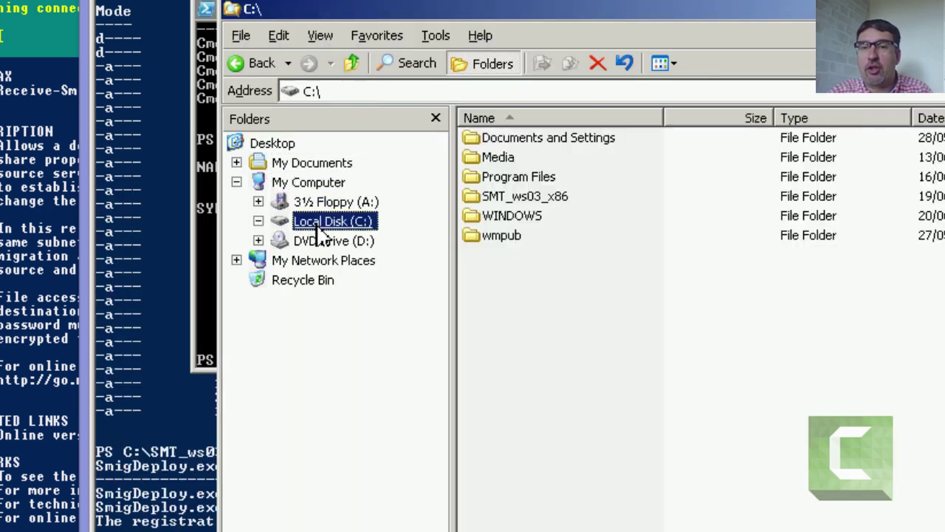
double_click(496, 160)
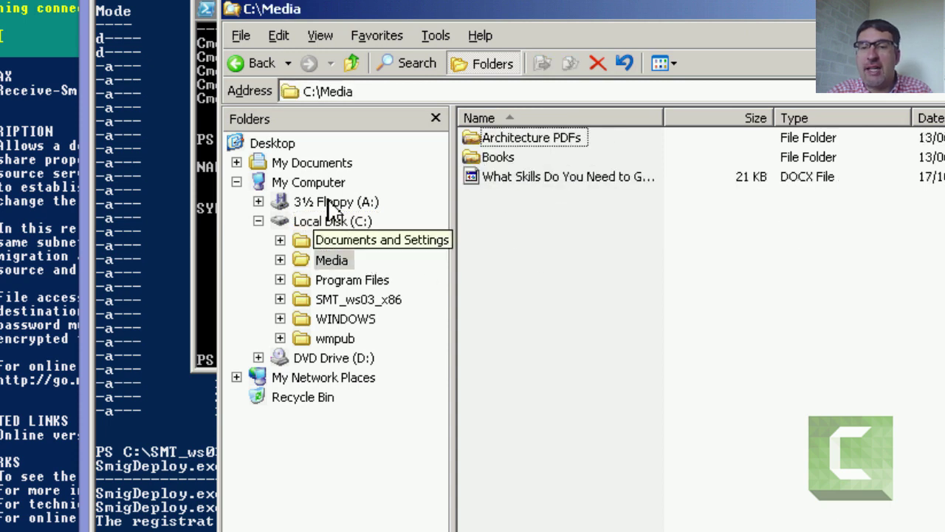
- Switch to the destination server QAFS02-2012 and open its Local Disk (C:) in File Explorer
key(shift+Tab)
key(alt+Tab)
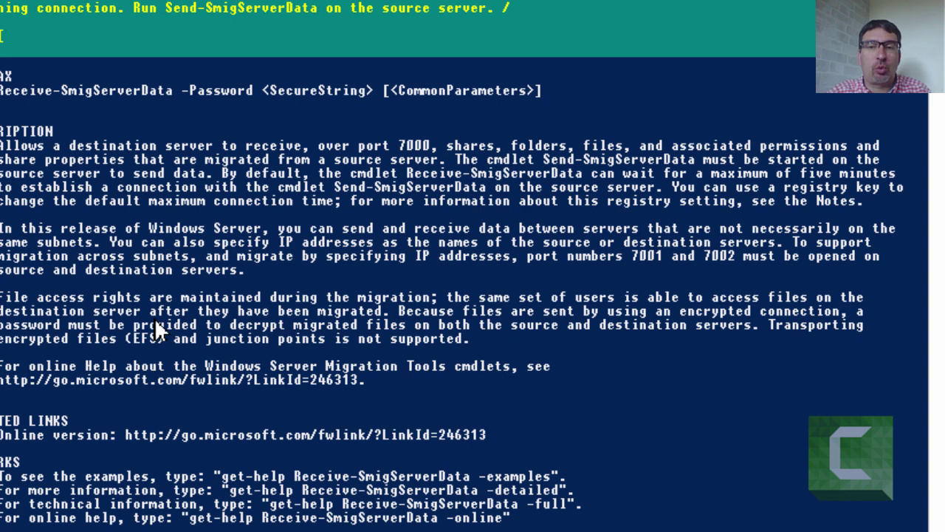
key(super+e)
click(170, 257)
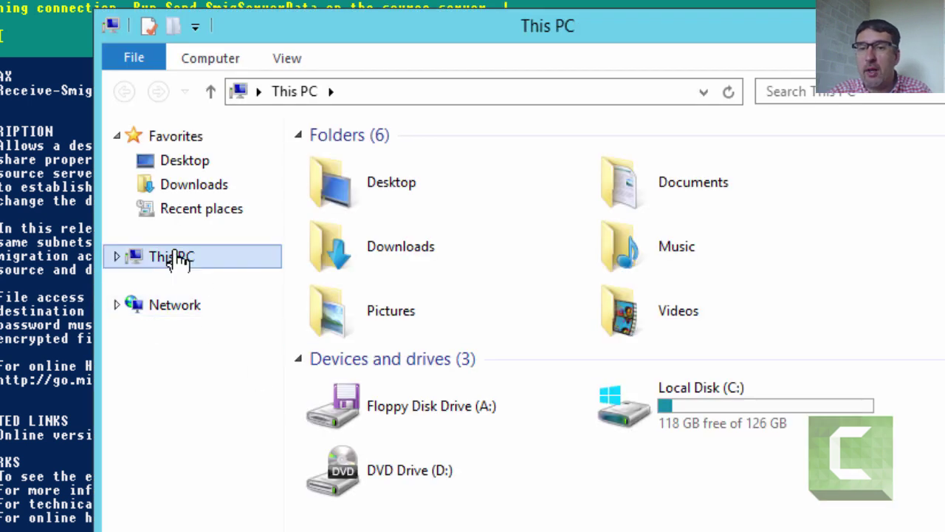
click(689, 423)
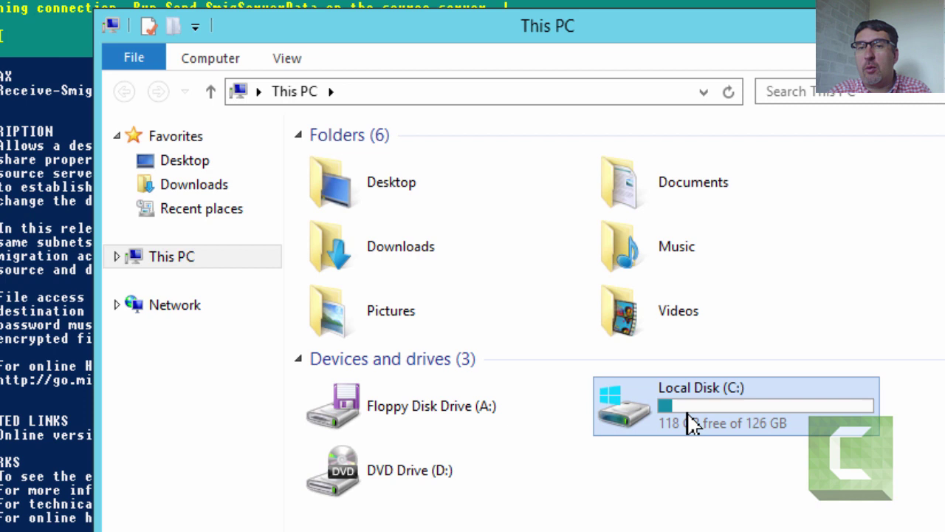
double_click(672, 393)
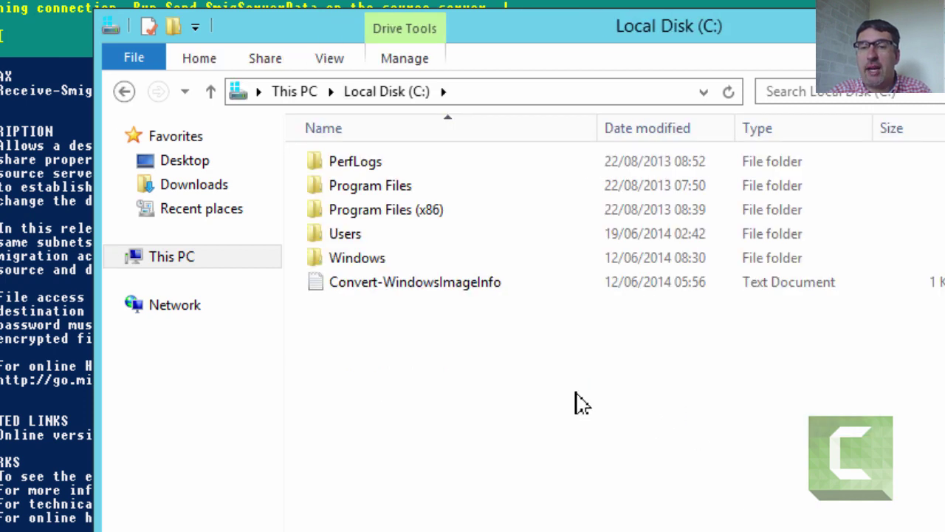
- Create a new folder named Media at the root of the destination server's C: drive
right_click(400, 348)
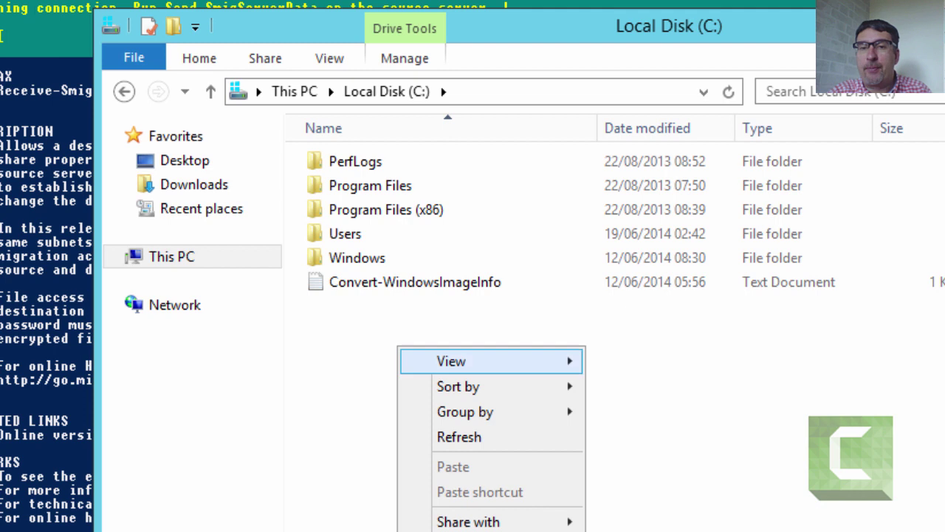
key(Escape)
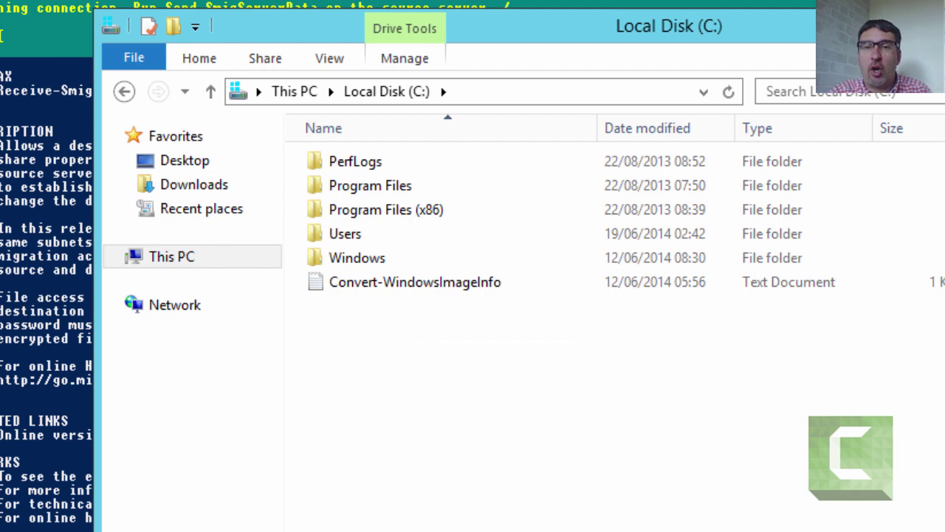
key(ctrl+shift+n)
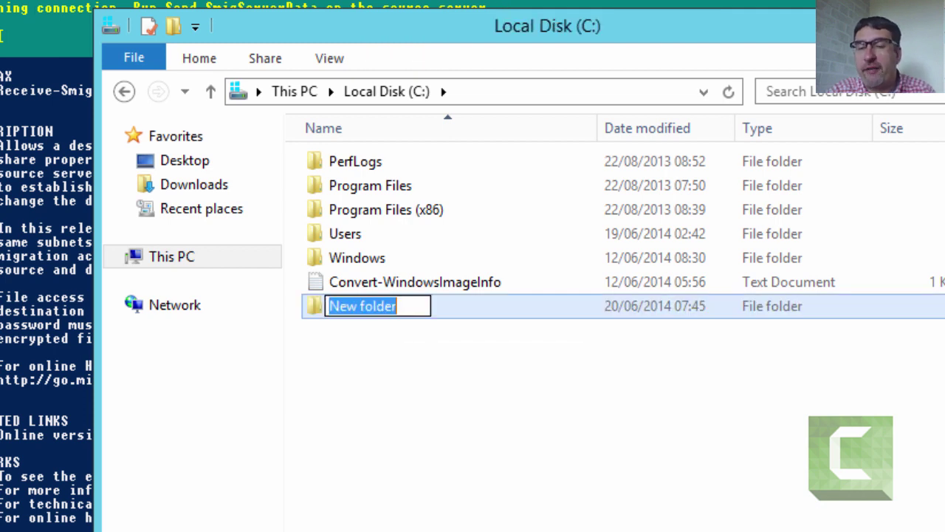
text(Media)
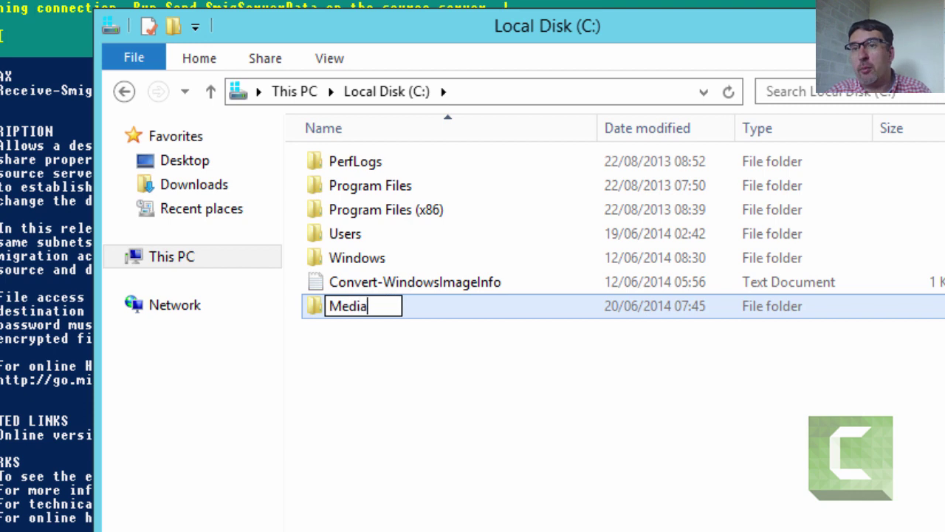
key(Return)
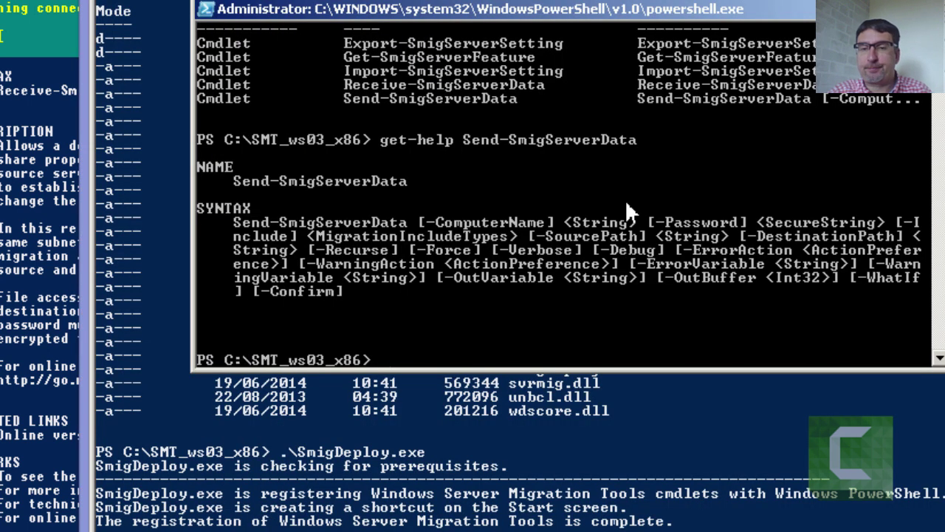
- In the QAFS01 migration PowerShell window, begin a Send-SmigServerData command with -ComputerName QAFS02
text(send-)
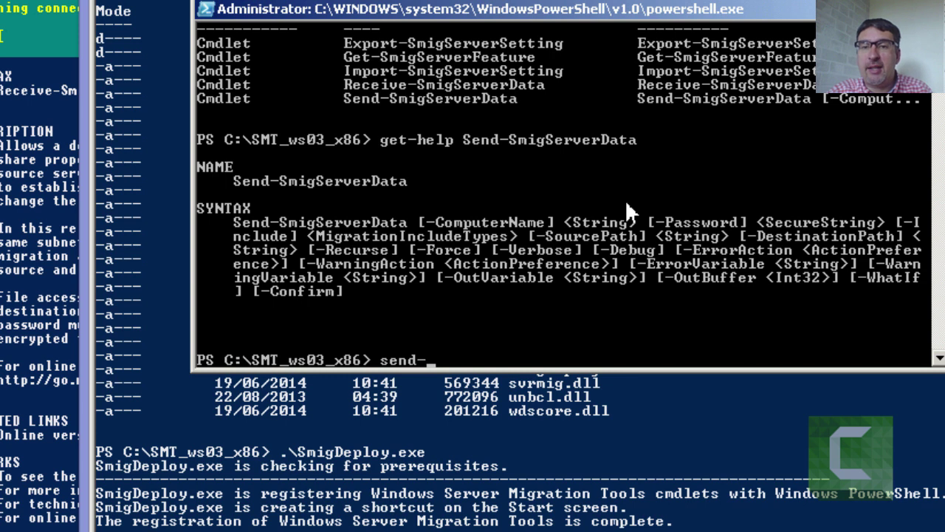
text(smig)
key(Tab)
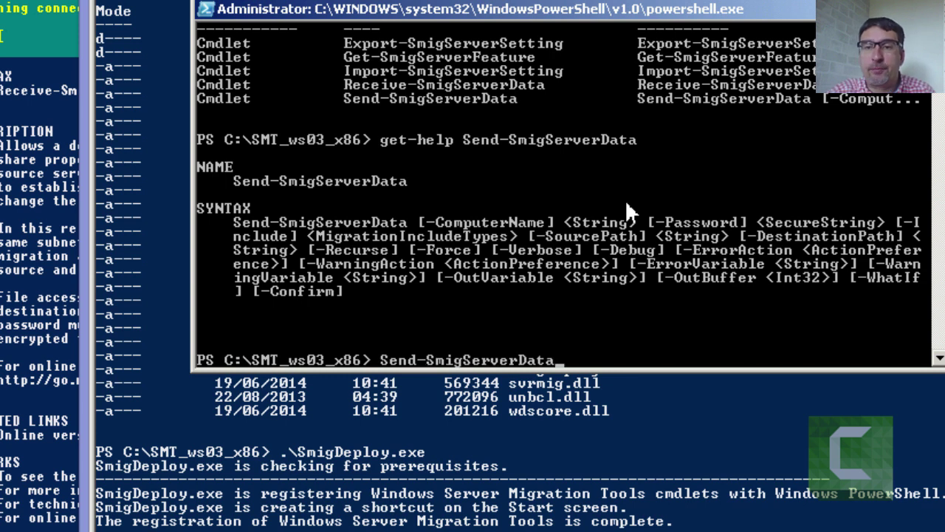
text(-com)
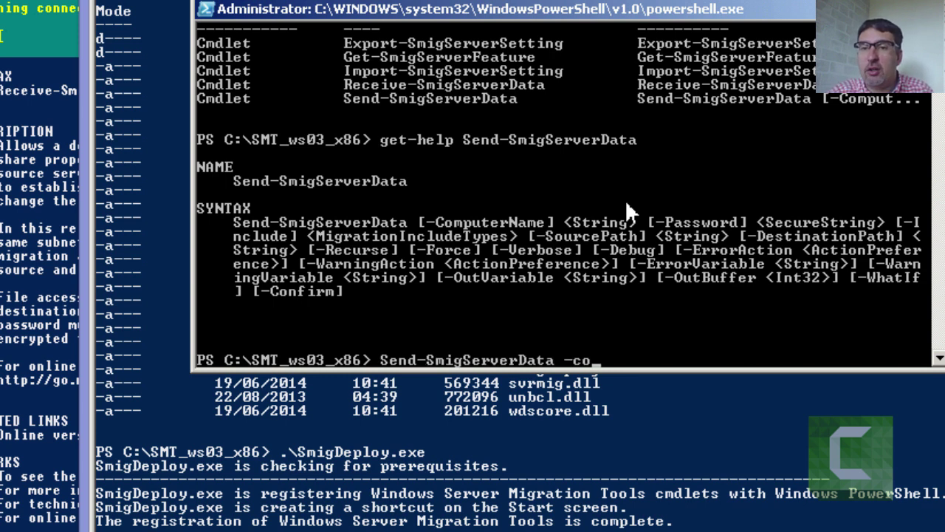
key(Tab)
text(Q)
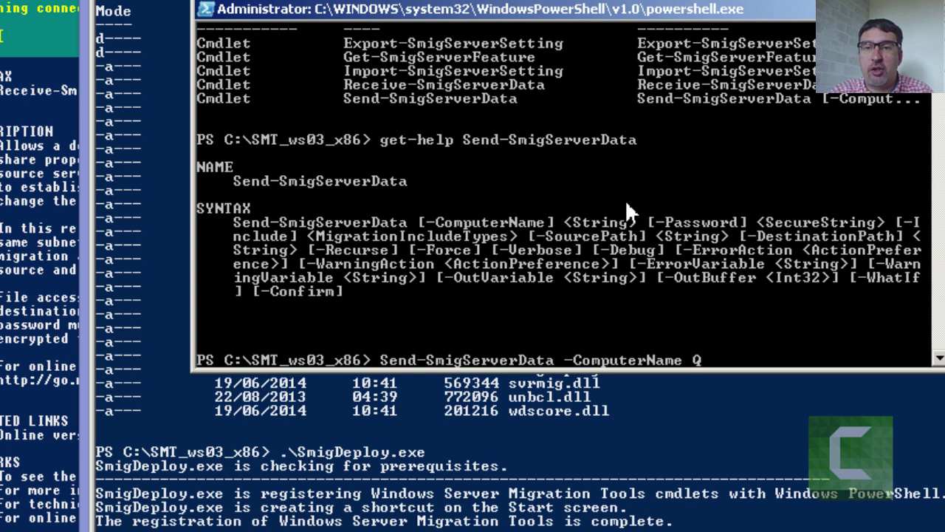
text(AFS02)
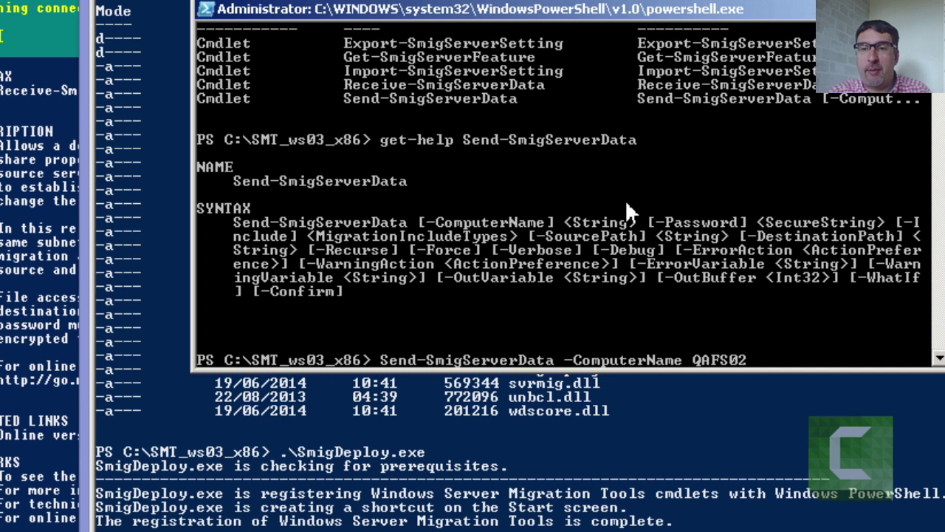
- Add the parameters -SourcePath C:\Media and -DestinationPath C:\Media to the Send-SmigServerData command
text(-so)
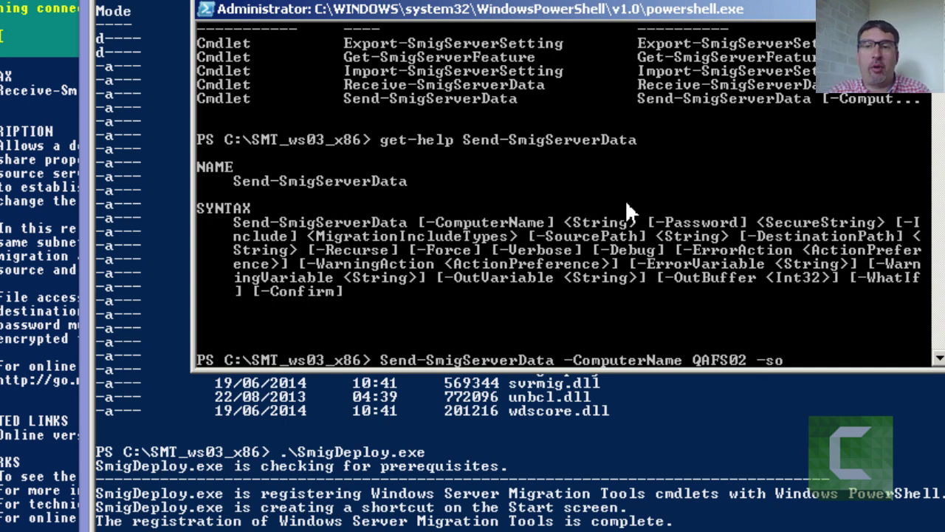
key(Tab)
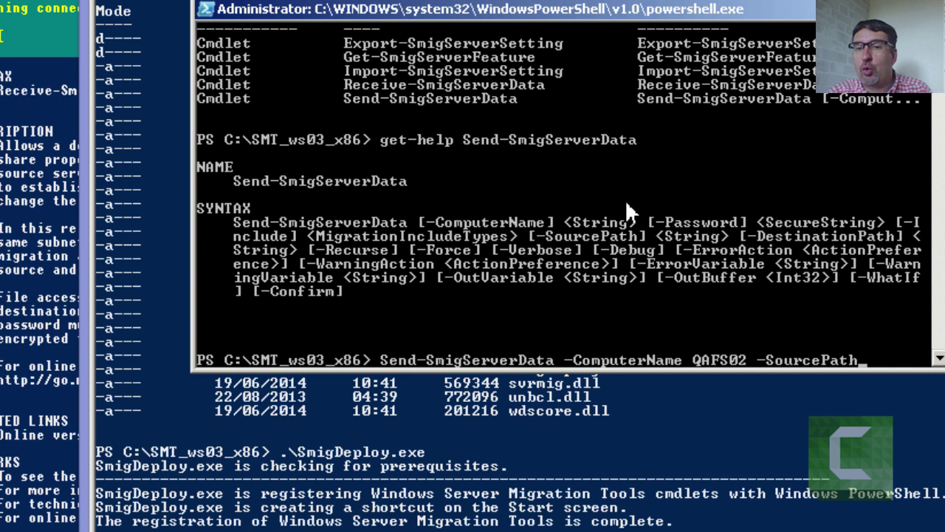
text(c:\m)
key(Tab)
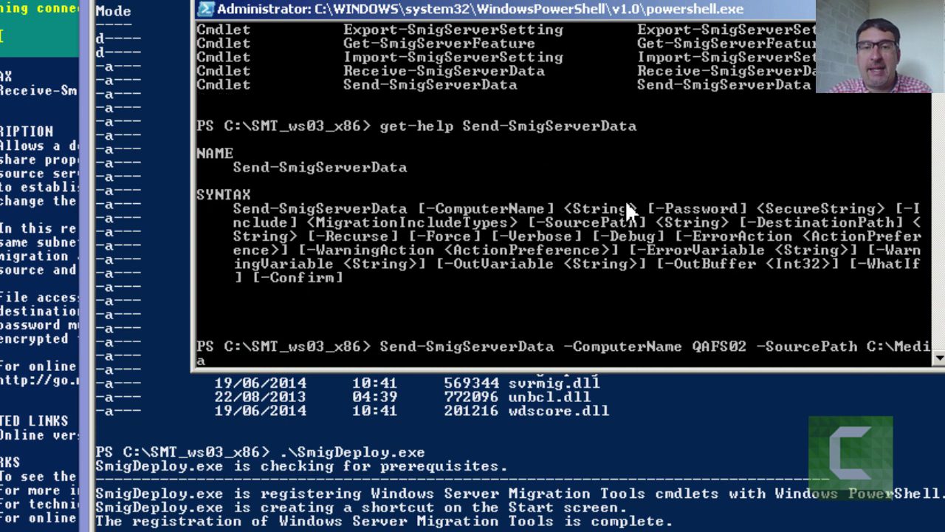
text(-des)
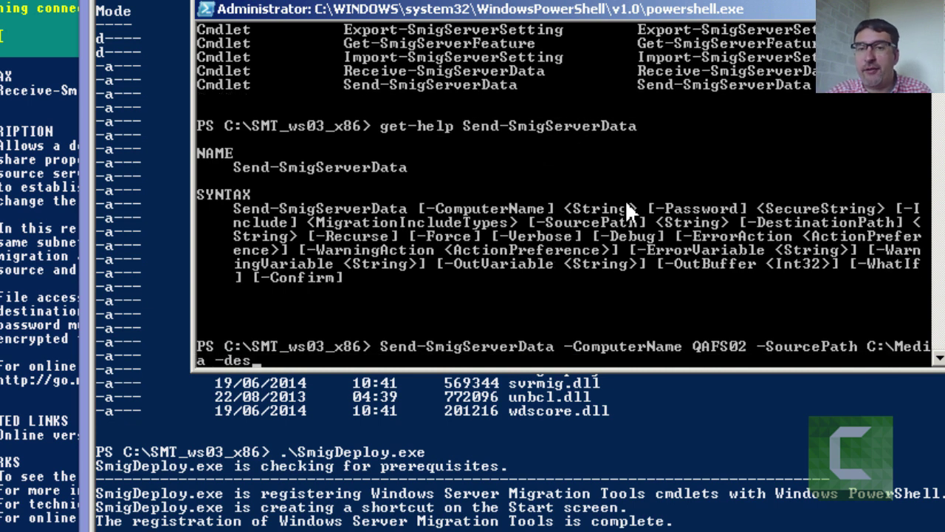
key(Tab)
text(c:\m)
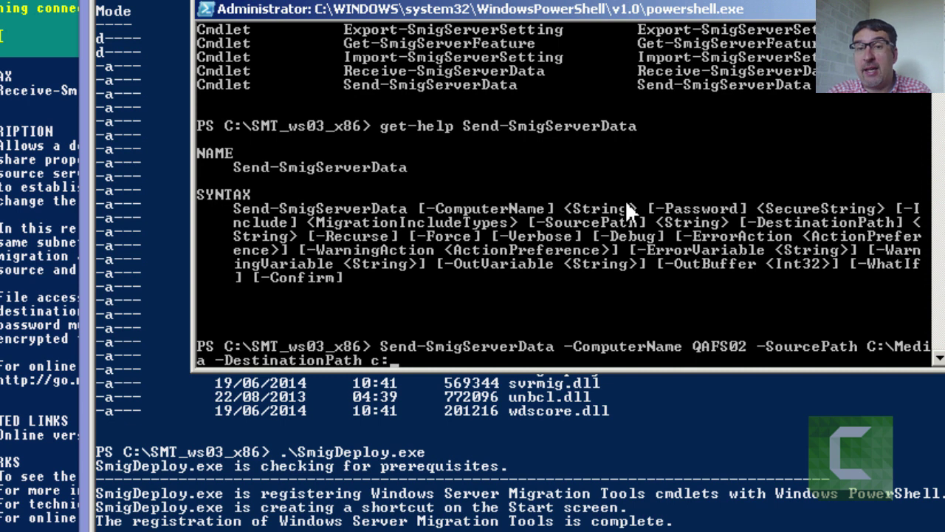
key(Tab)
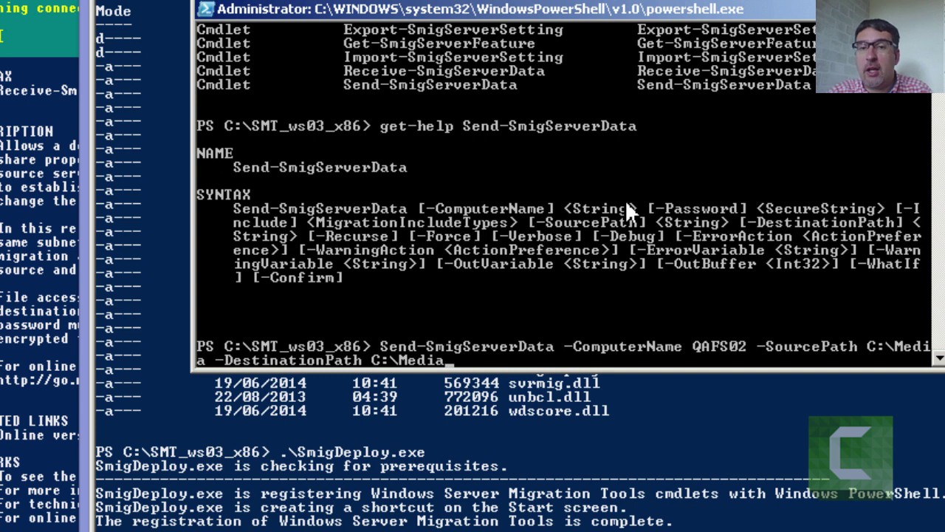
- Try to run the Send-SmigServerData command, entering the migration password and supplying all as the Include value
key(Return)
text(*****)
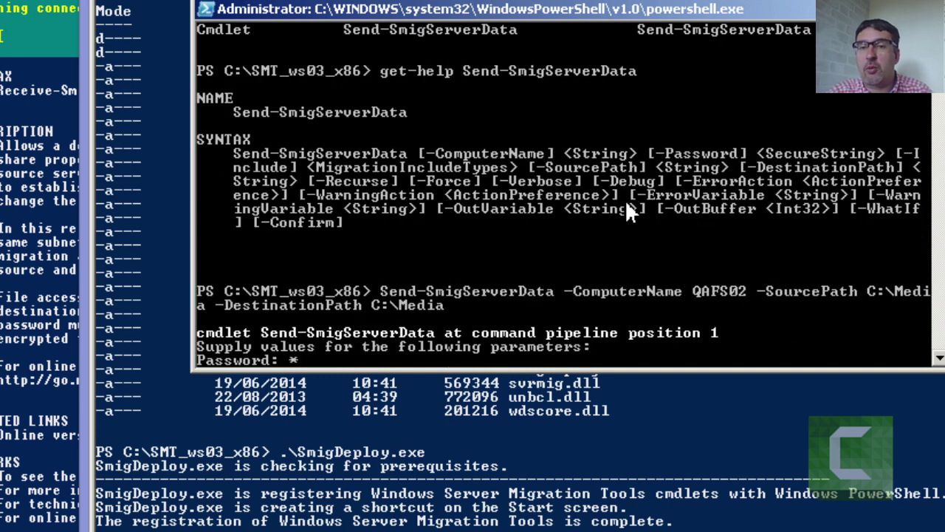
text(***)
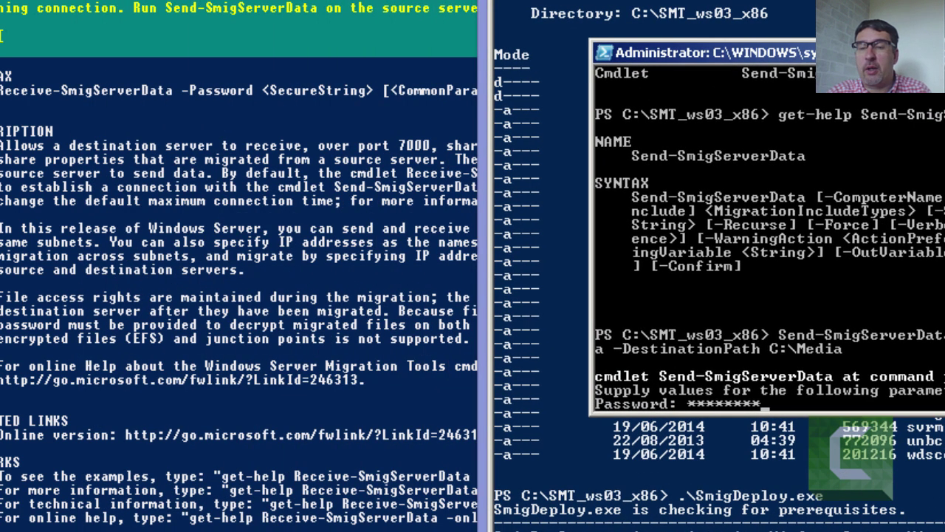
key(Return)
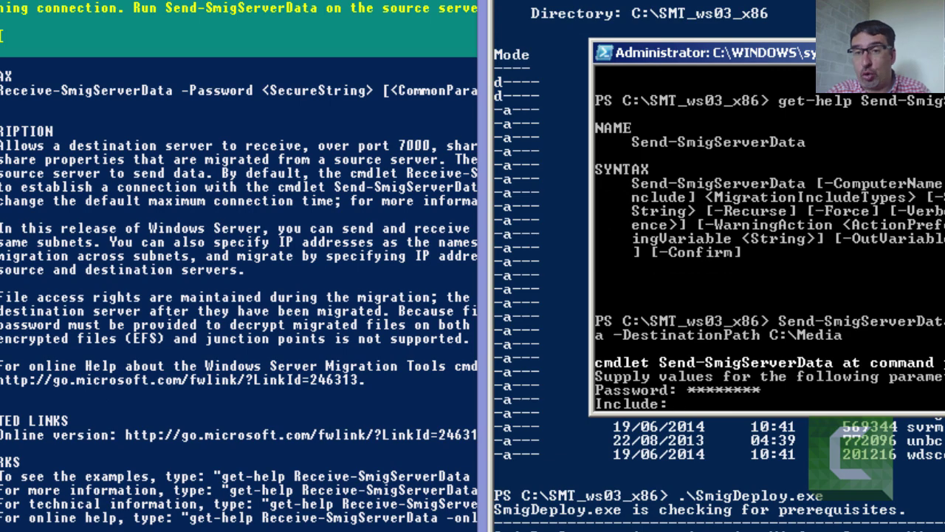
text(all)
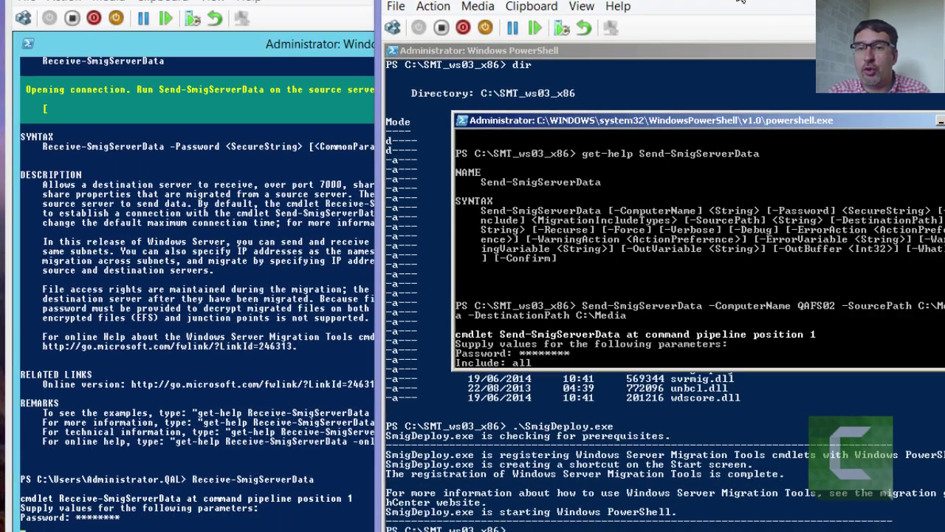
key(Return)
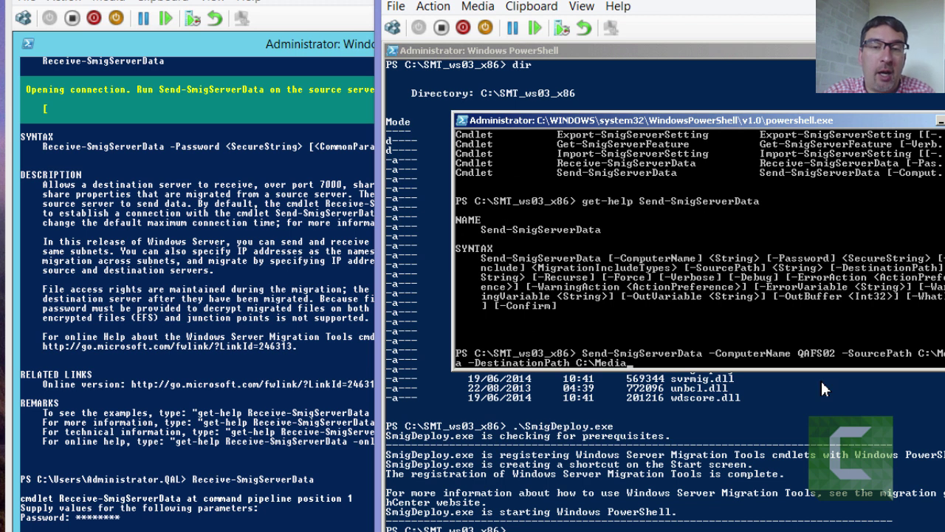
- Extend the recalled Send-SmigServerData command with the parameters -Include all and -Recurse
text(Include)
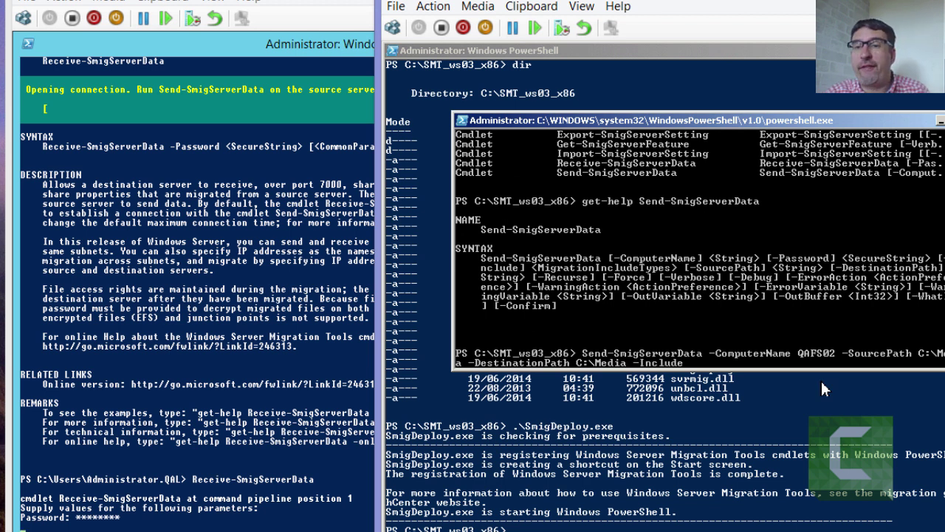
text( all)
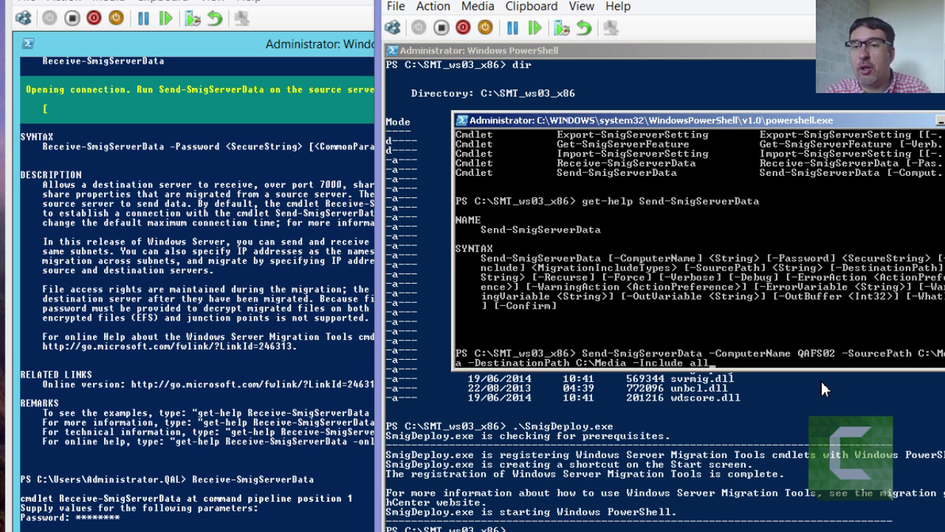
text( -)
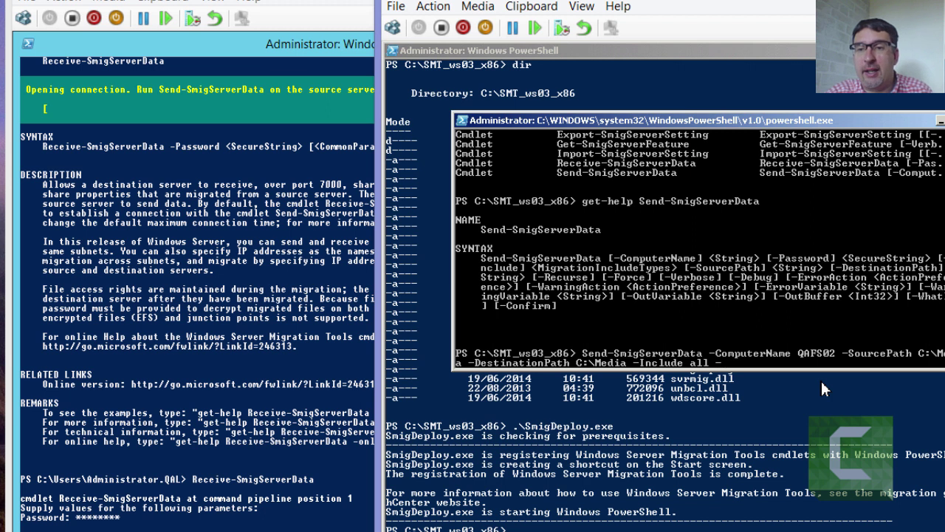
text(rec)
key(Tab)
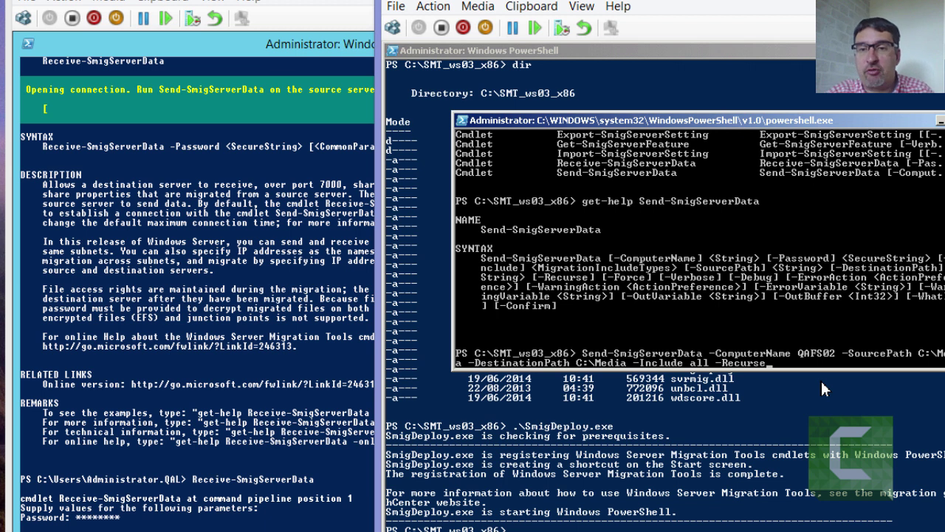
- Run the Send-SmigServerData command and enter the migration password to start the transfer
key(Return)
text(**)
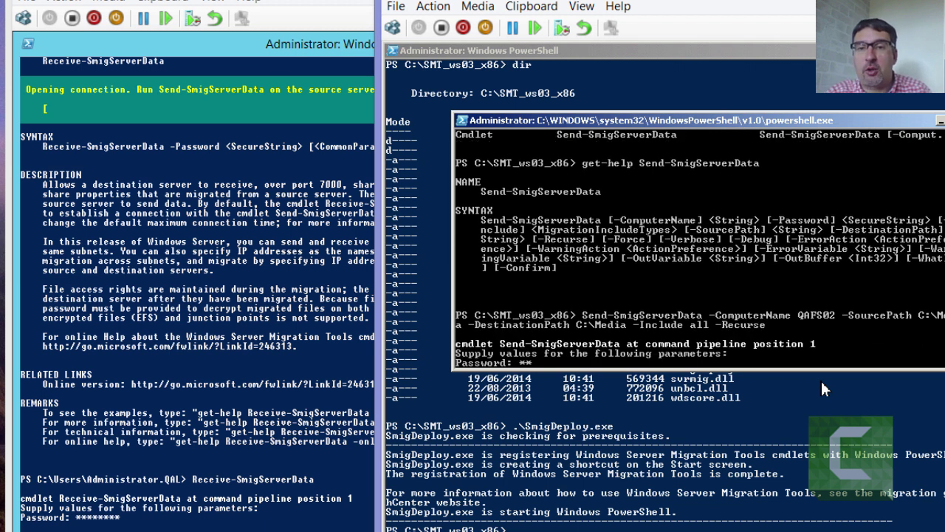
text(******)
key(Return)
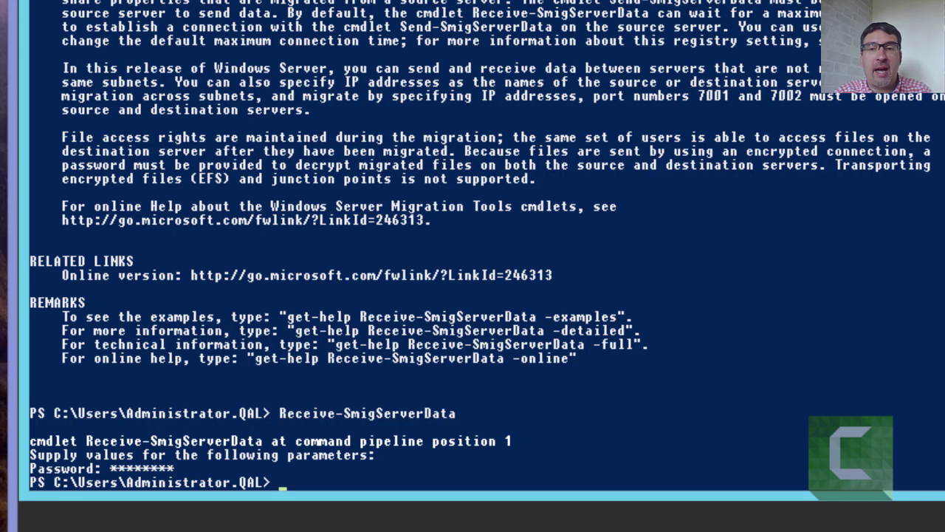
- Run Get-SmbShare in PowerShell on the destination server QAFS02-2012 to list its file shares
text(get)
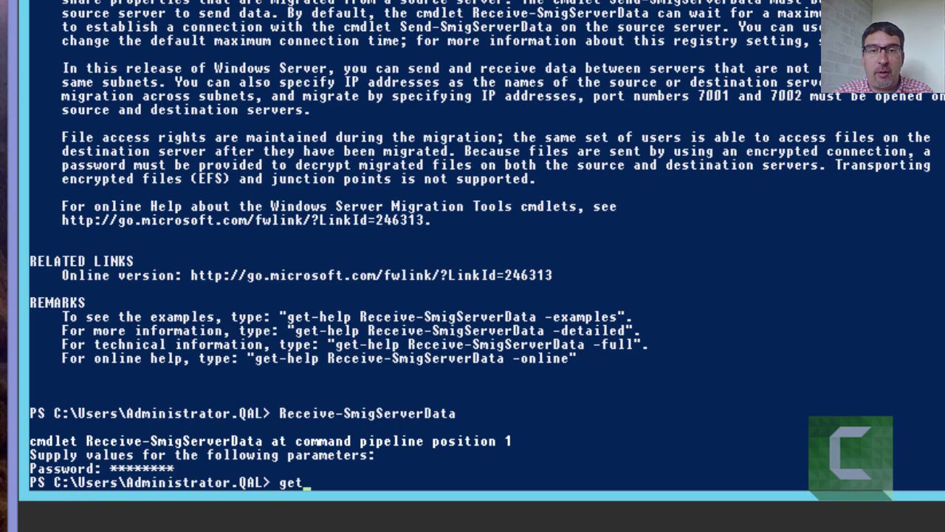
text(-s)
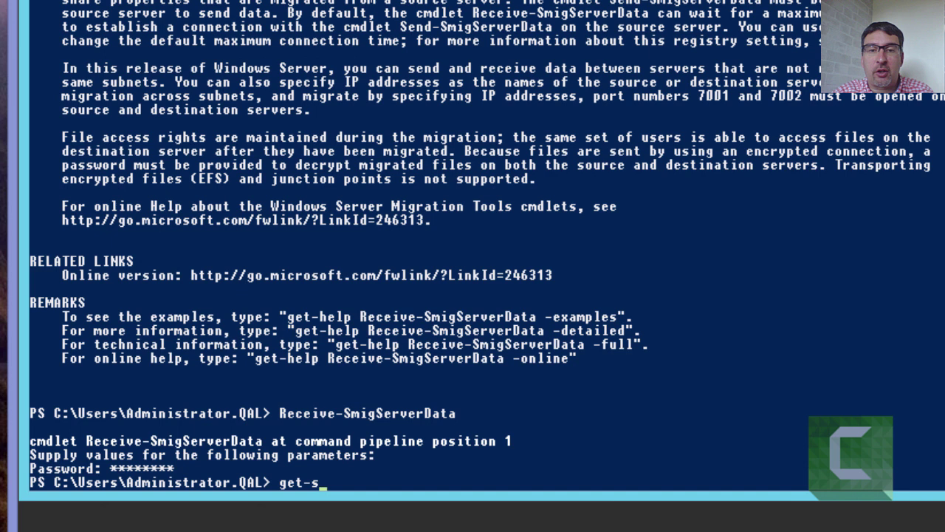
text(mbs)
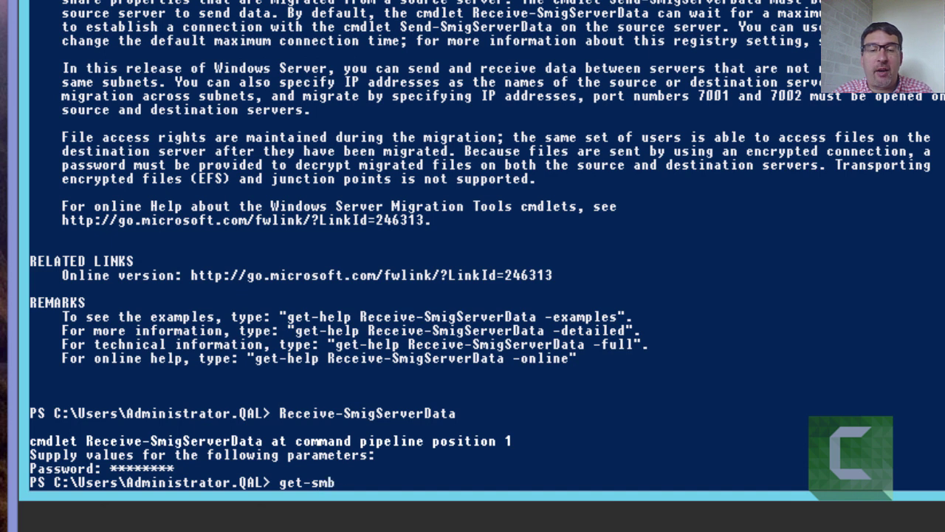
key(Tab)
key(Tab)
key(Tab)
key(Tab)
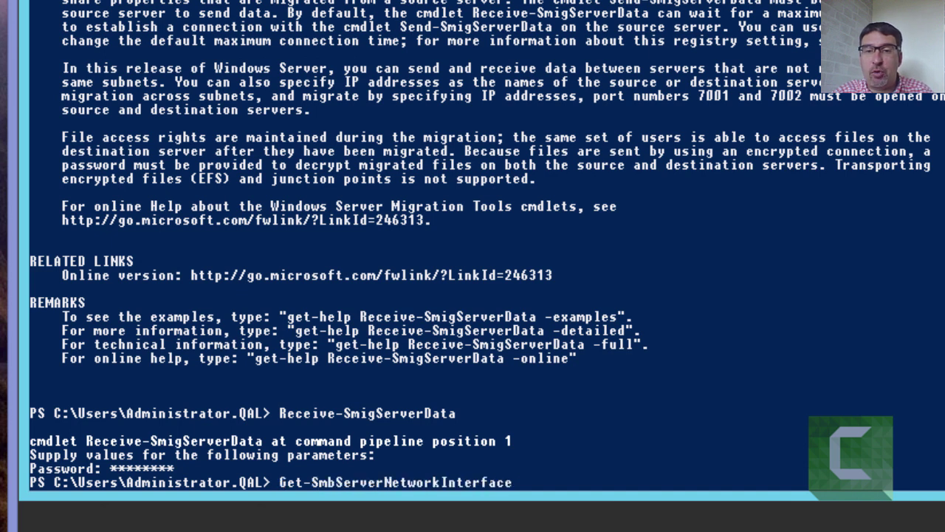
key(Return)
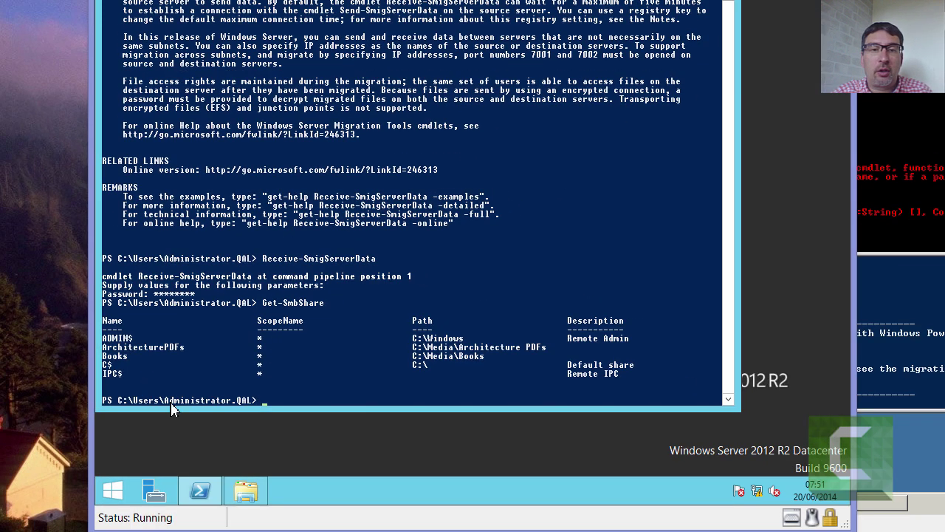
- Browse C:\Media and its Books subfolder on the destination server to check the migrated files
click(251, 491)
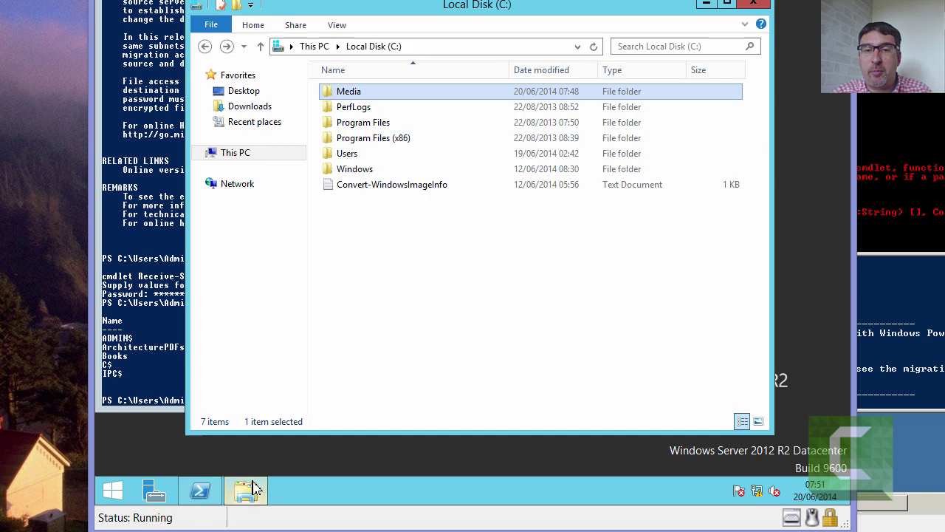
double_click(360, 93)
double_click(363, 93)
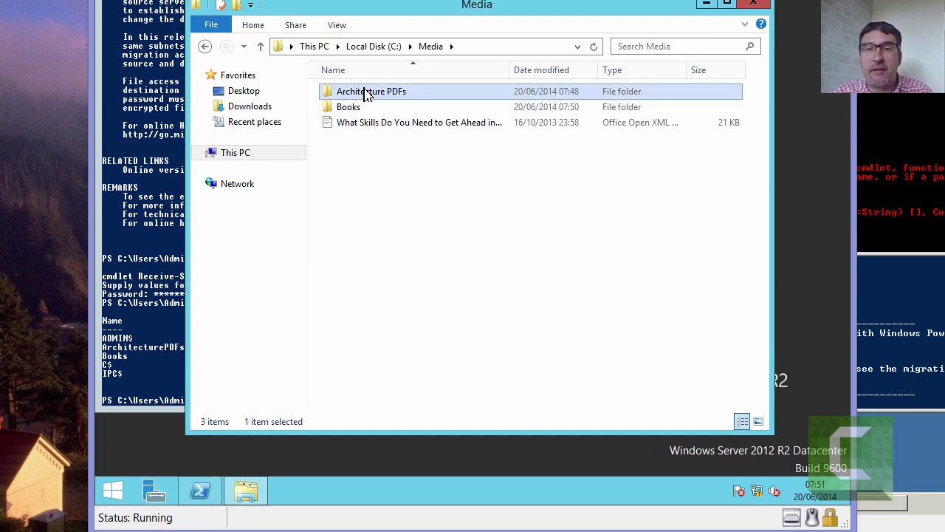
click(434, 49)
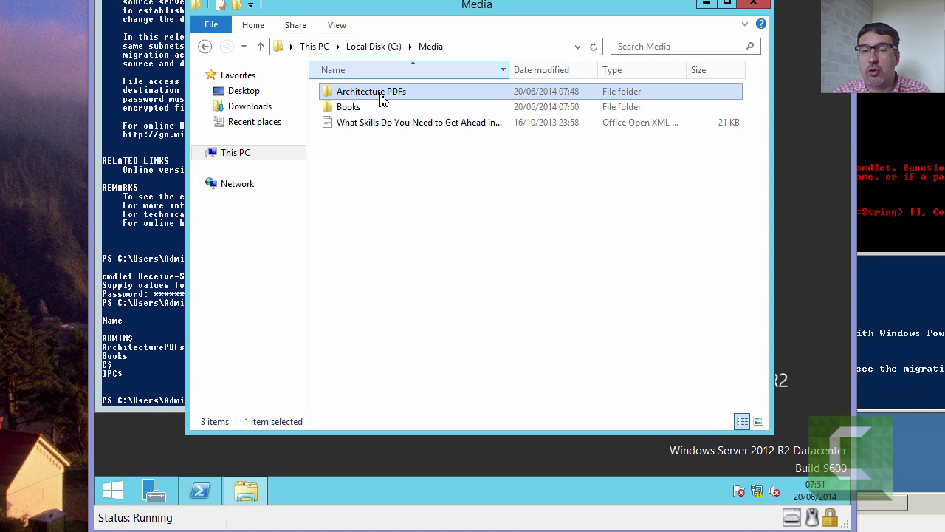
double_click(351, 106)
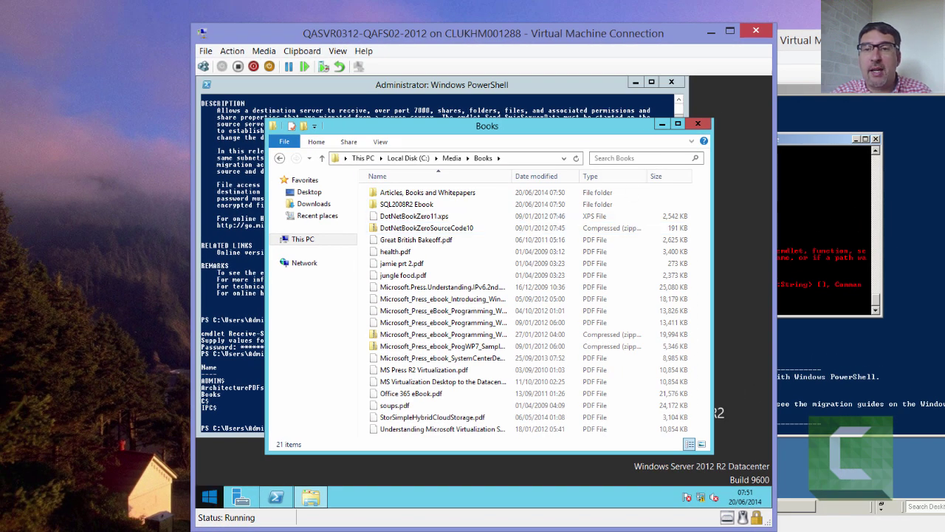
- Switch to the domain controller QADC03 and open Group Policy Management from Server Manager
click(218, 529)
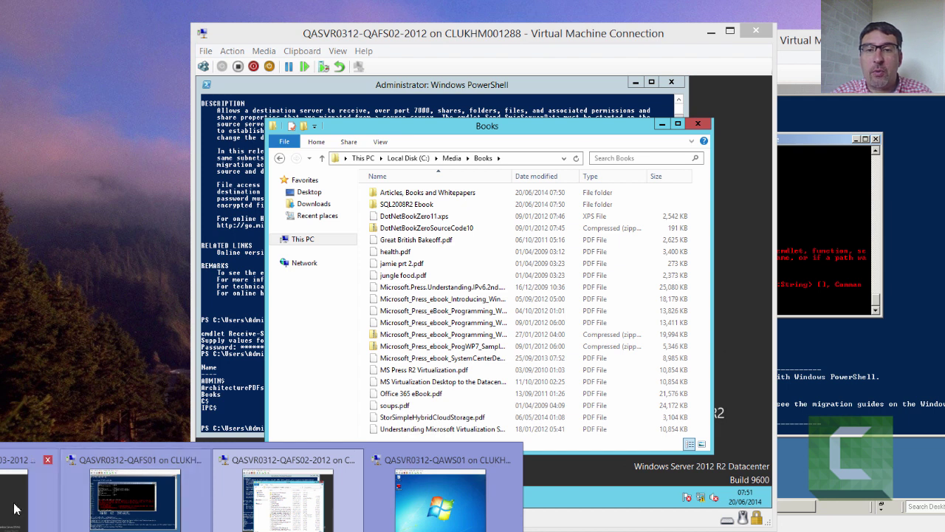
click(190, 525)
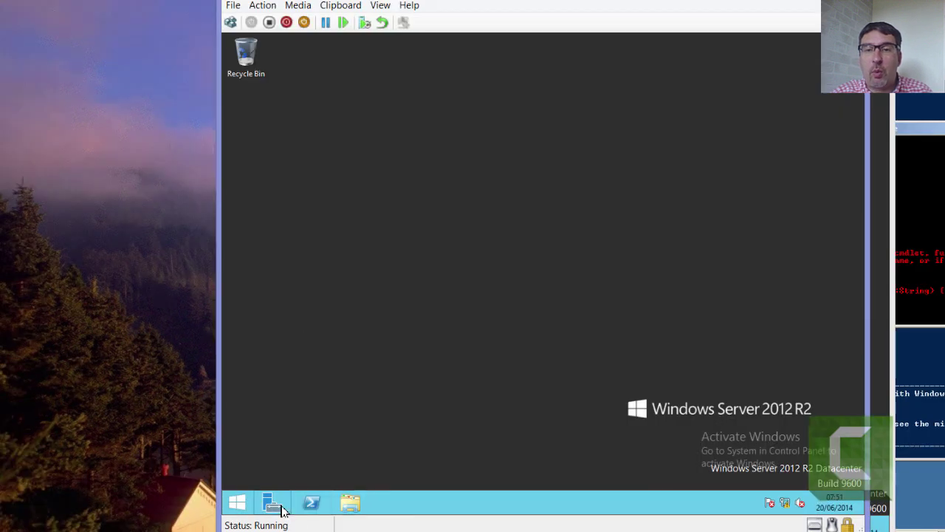
click(274, 504)
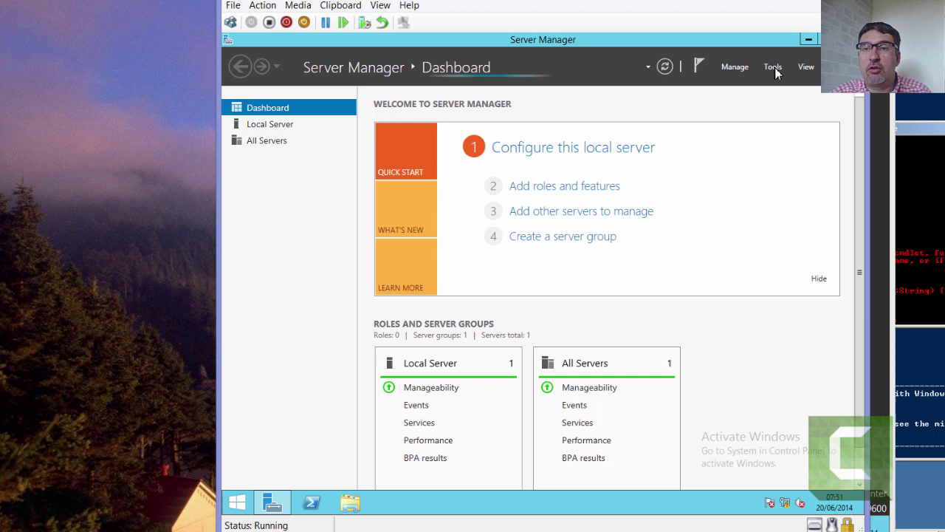
click(774, 67)
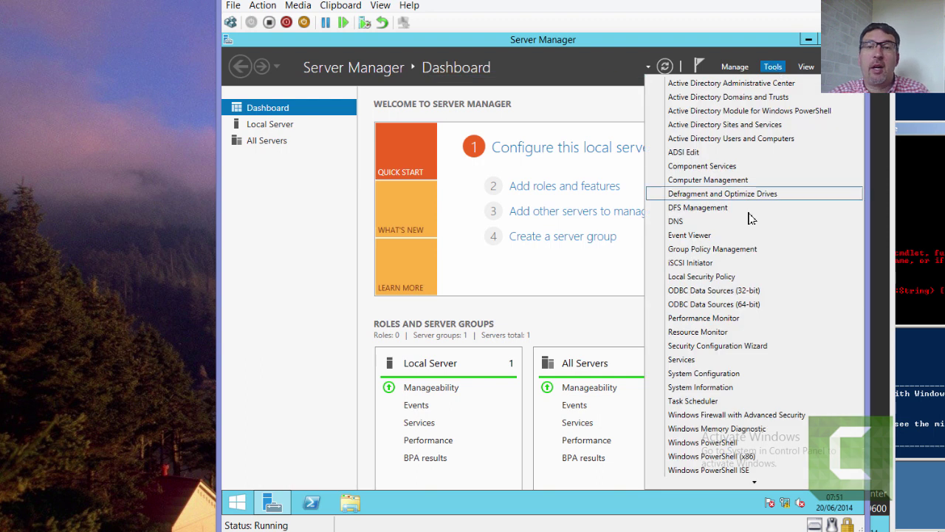
click(745, 251)
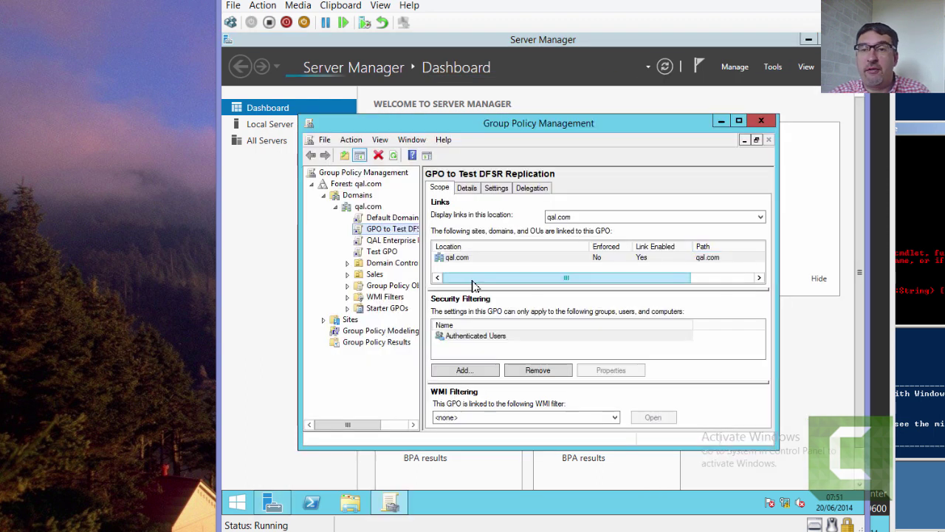
- Open the Sales Drive Mappings GPO linked under the Sales OU in the Group Policy Management Editor
double_click(376, 275)
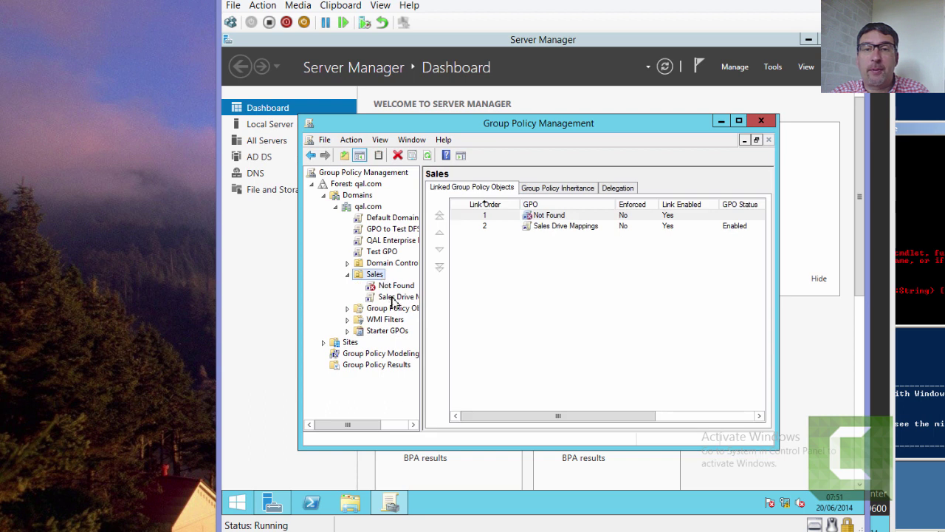
click(394, 297)
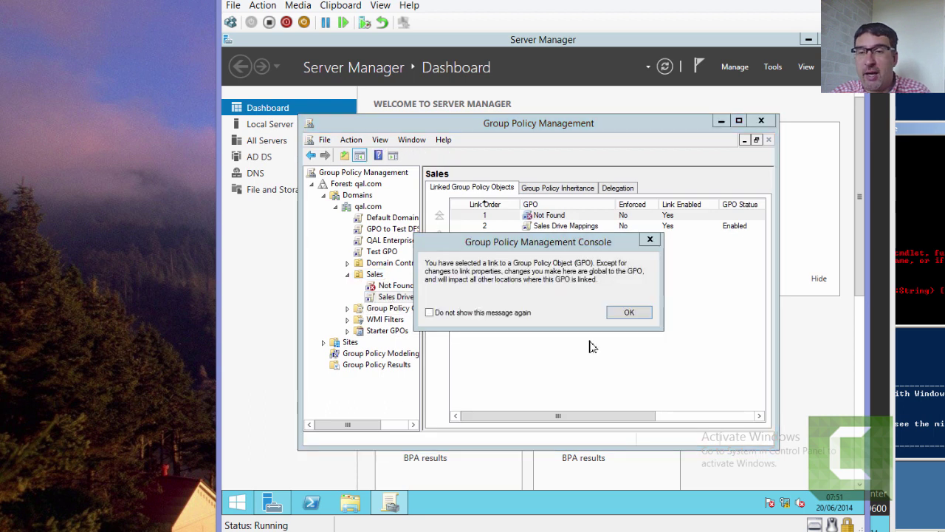
click(624, 313)
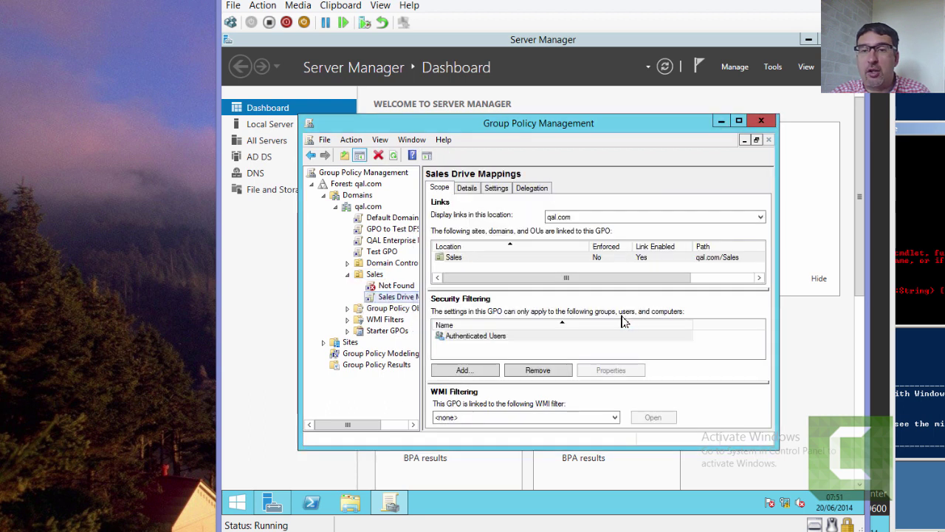
right_click(397, 298)
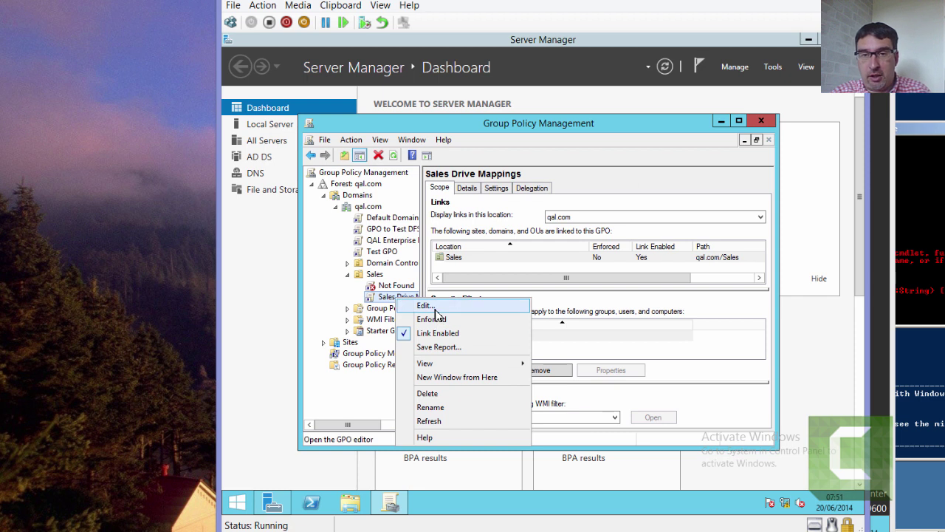
click(428, 305)
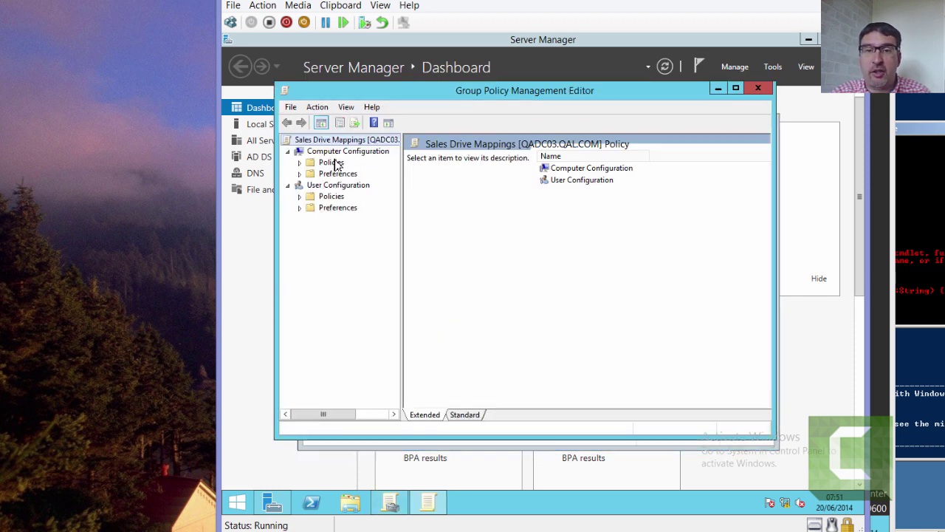
- Open the Logon script properties under the GPO's User Configuration, Policies, Windows Settings, Scripts (Logon/Logoff)
double_click(331, 197)
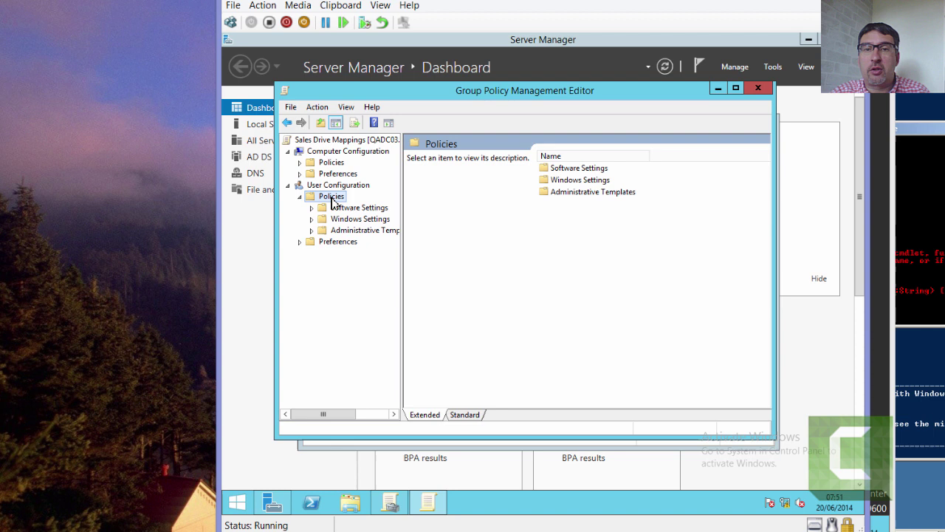
click(364, 222)
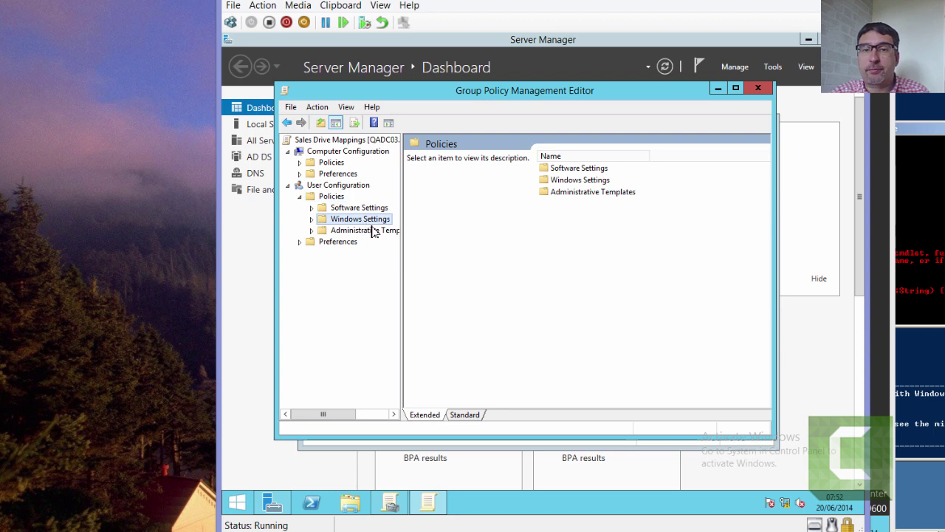
double_click(371, 222)
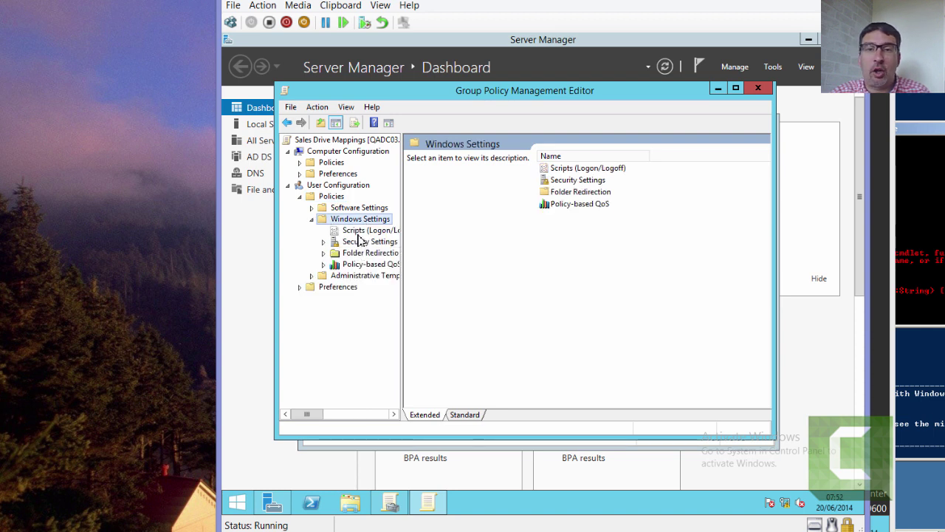
click(360, 231)
double_click(561, 169)
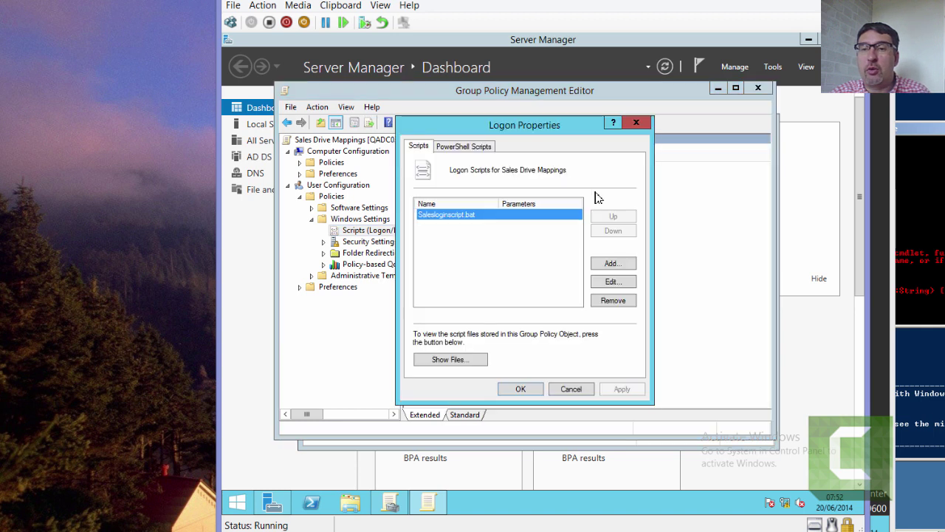
- Show the GPO's stored logon script files and open Salesloginscript.bat for editing in Notepad
click(454, 359)
right_click(463, 163)
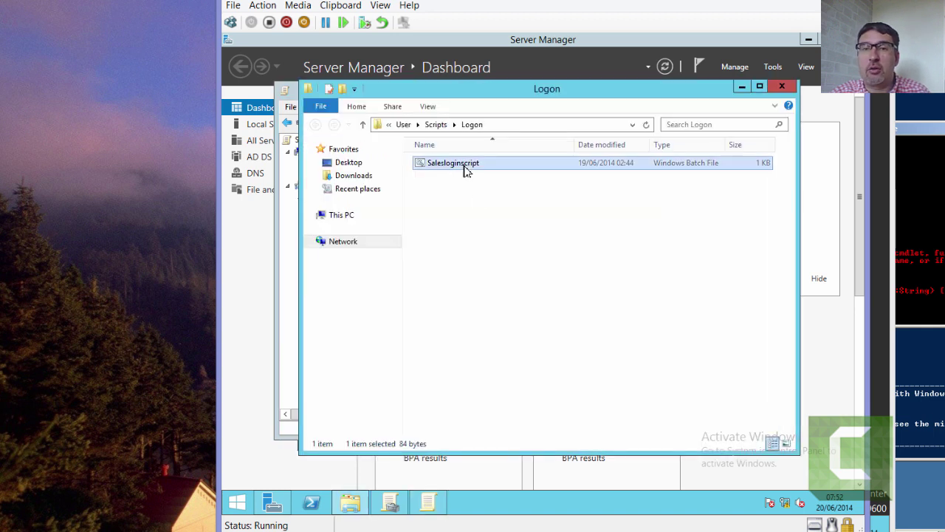
click(485, 191)
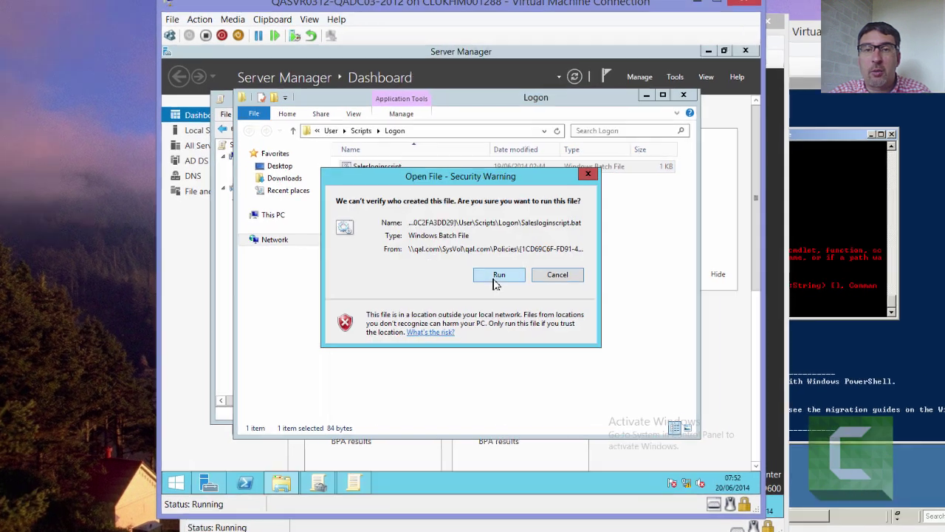
click(497, 276)
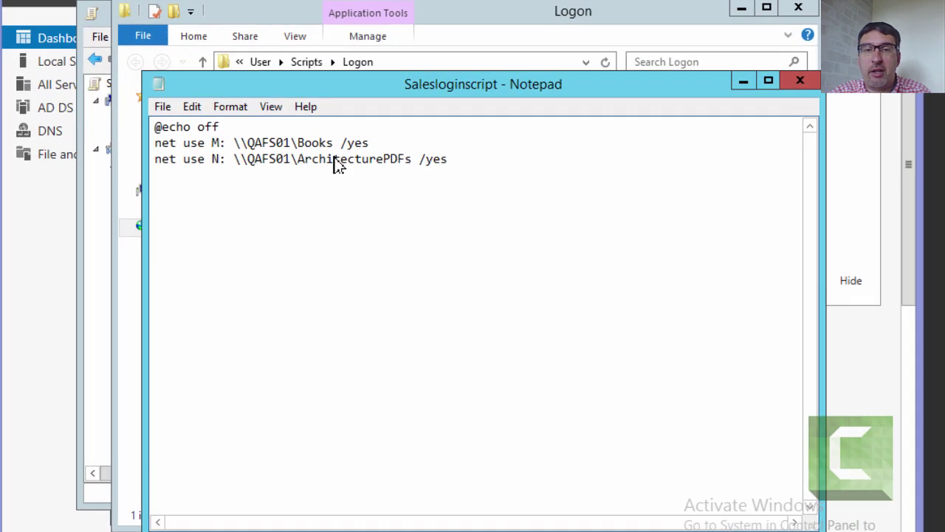
- Point the M: Books and N: ArchitecturePDFs mappings in the script to \\QAFS02 and save the file
click(293, 145)
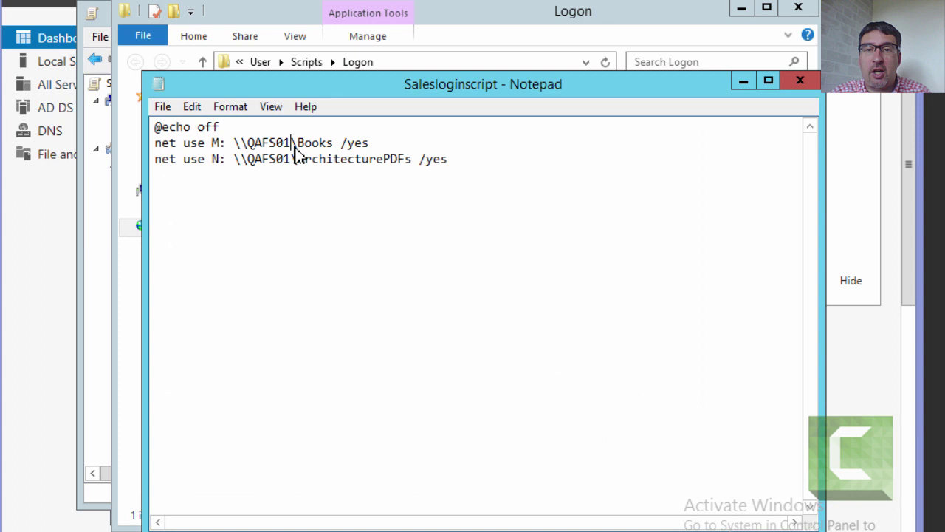
key(BackSpace)
text(2)
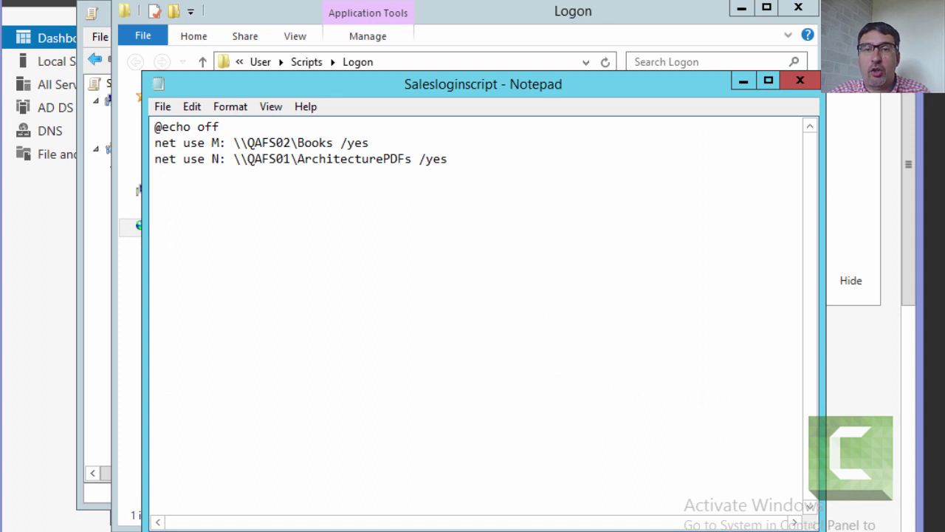
key(BackSpace)
text(2)
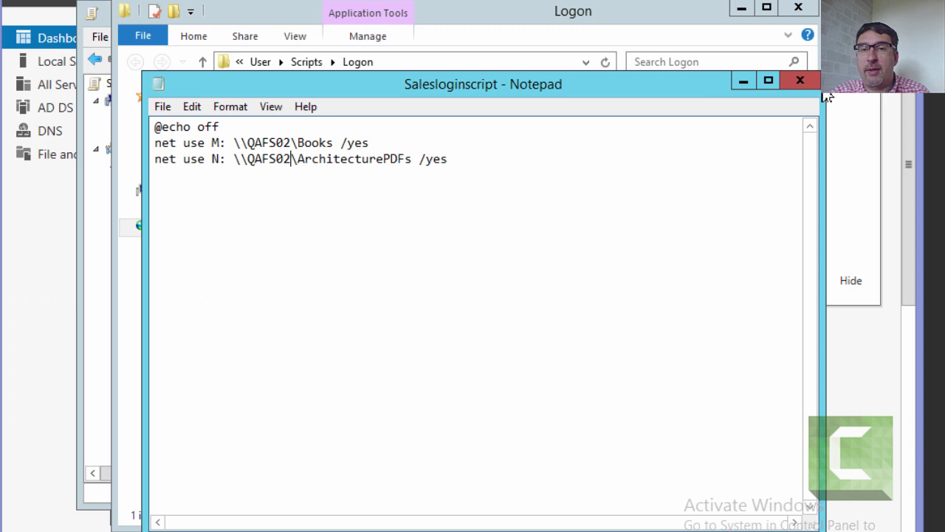
click(800, 83)
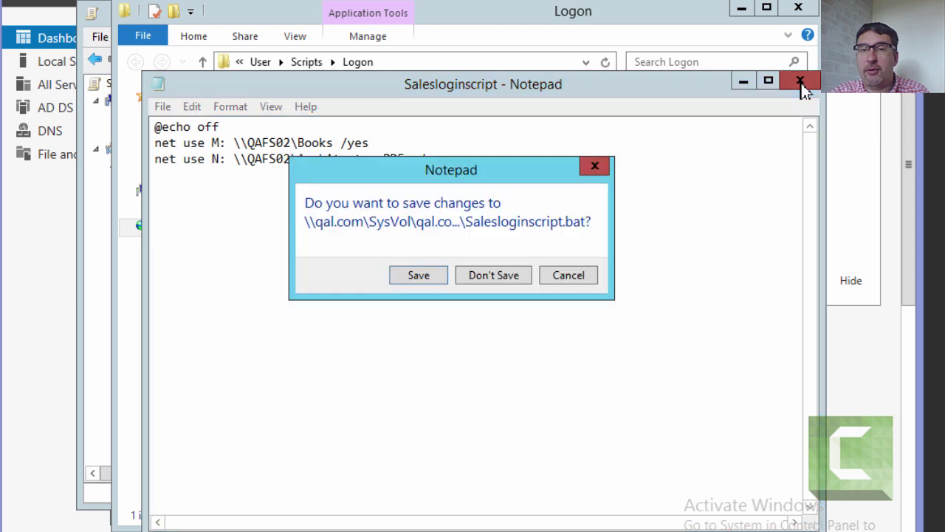
click(428, 278)
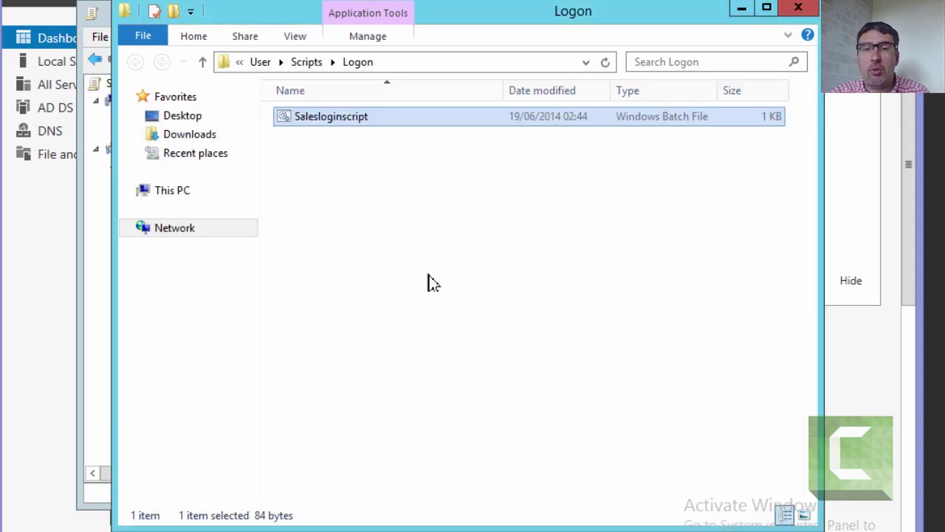
- Accept the Logon properties and close the Logon folder, both Group Policy windows and the Books folder on QAFS02-2012
click(800, 9)
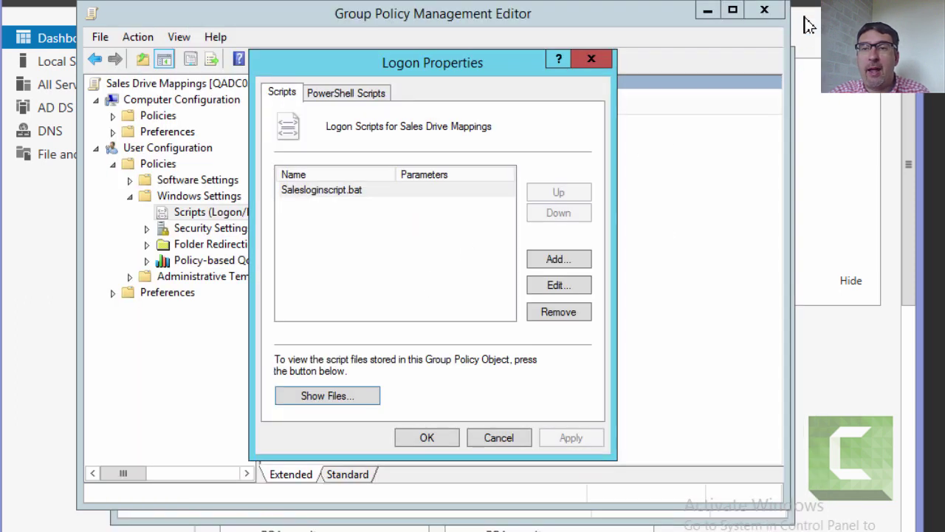
click(447, 443)
click(773, 15)
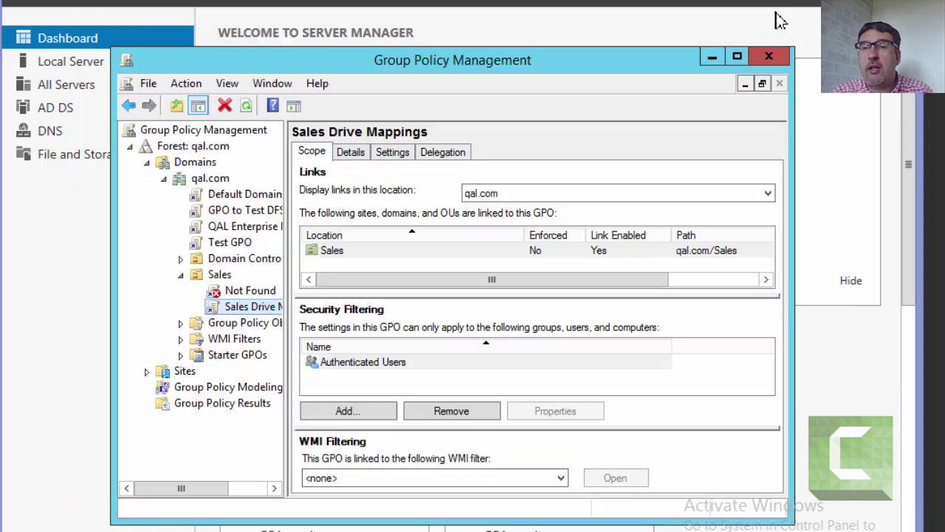
click(770, 58)
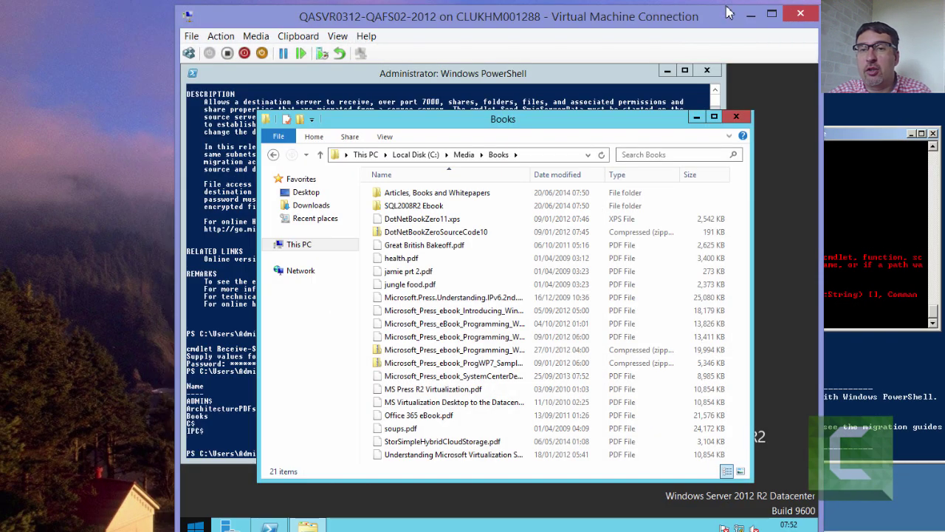
click(736, 117)
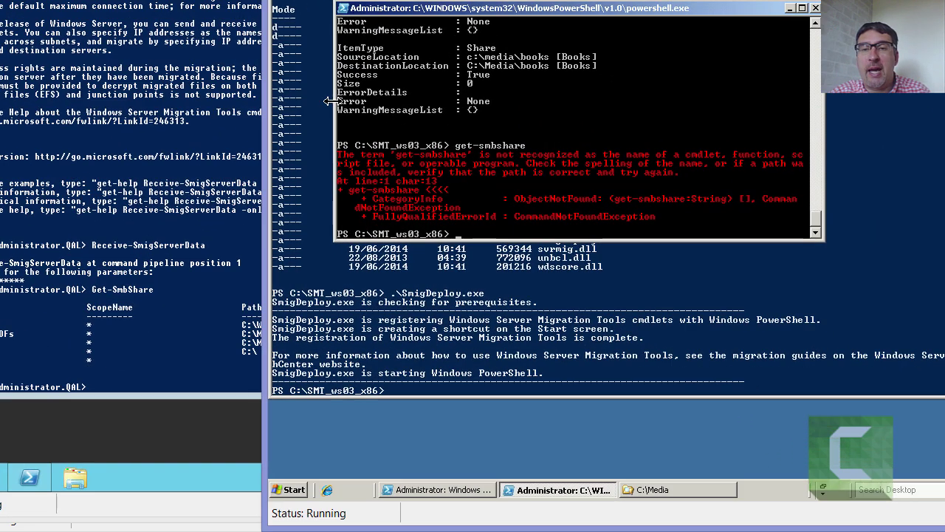
- Shut down the old file server QAFS01 as Other (Planned) with the comment 1, forcing the open PowerShell programs to end
click(293, 493)
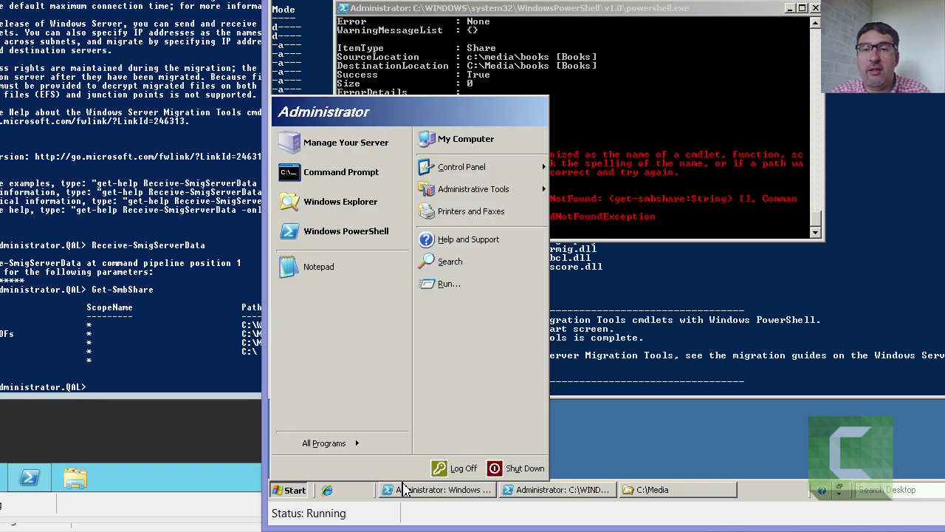
click(513, 469)
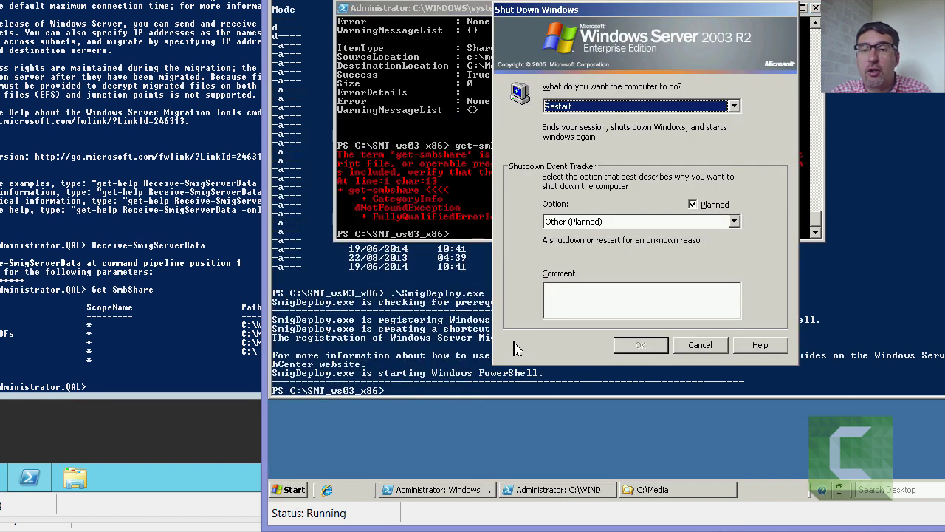
click(596, 292)
click(561, 109)
click(565, 127)
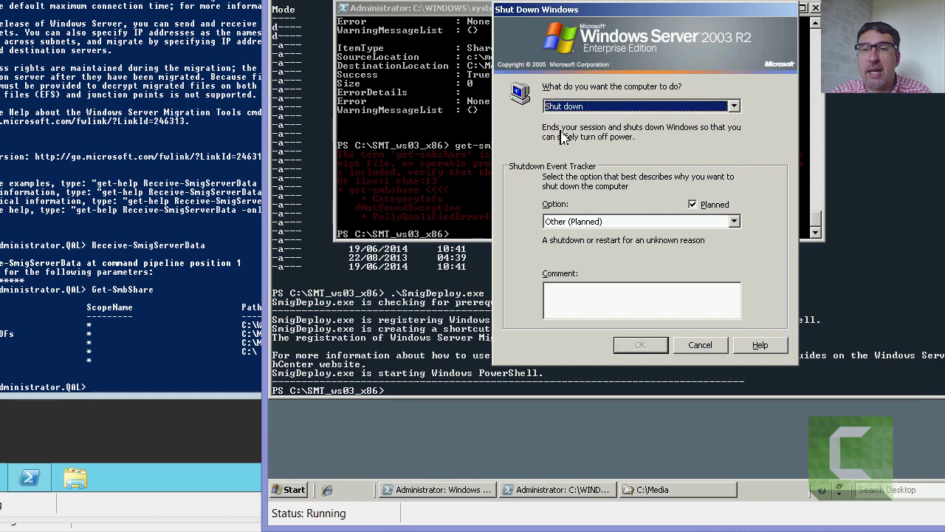
click(566, 294)
text(x)
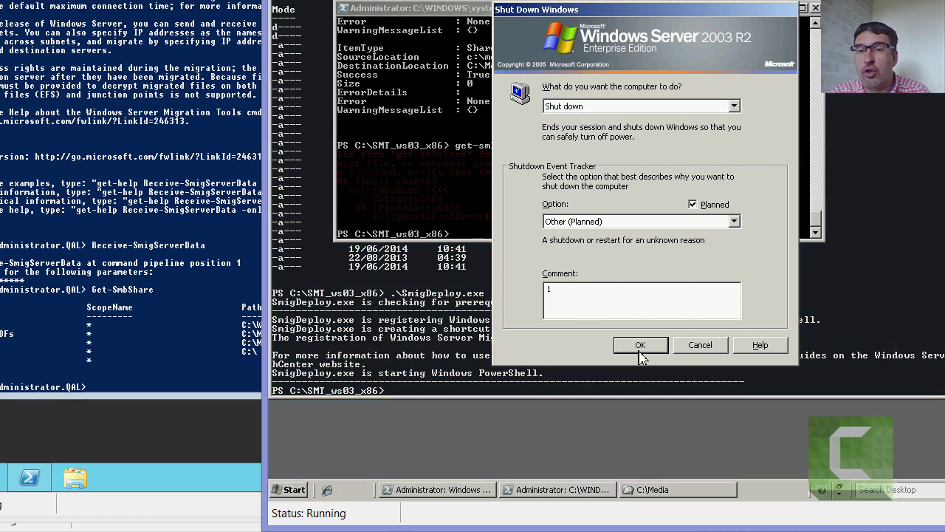
click(640, 349)
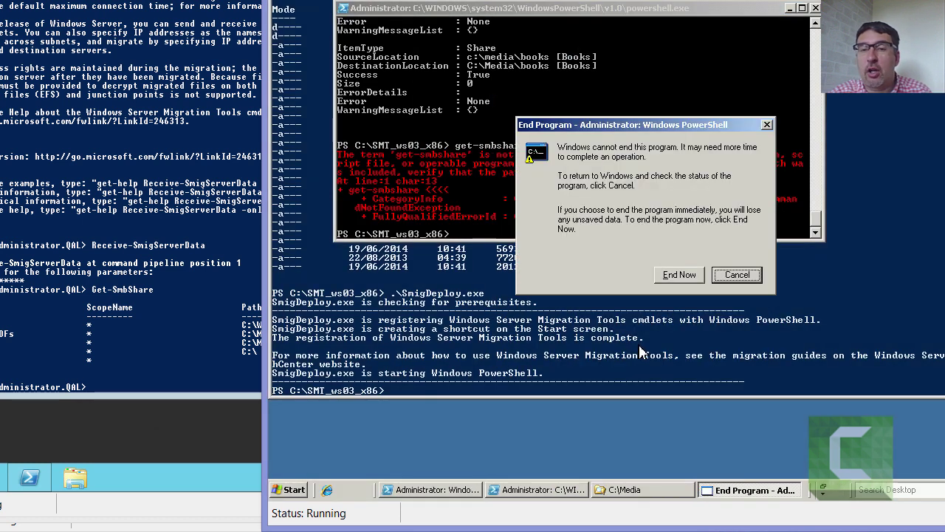
click(688, 275)
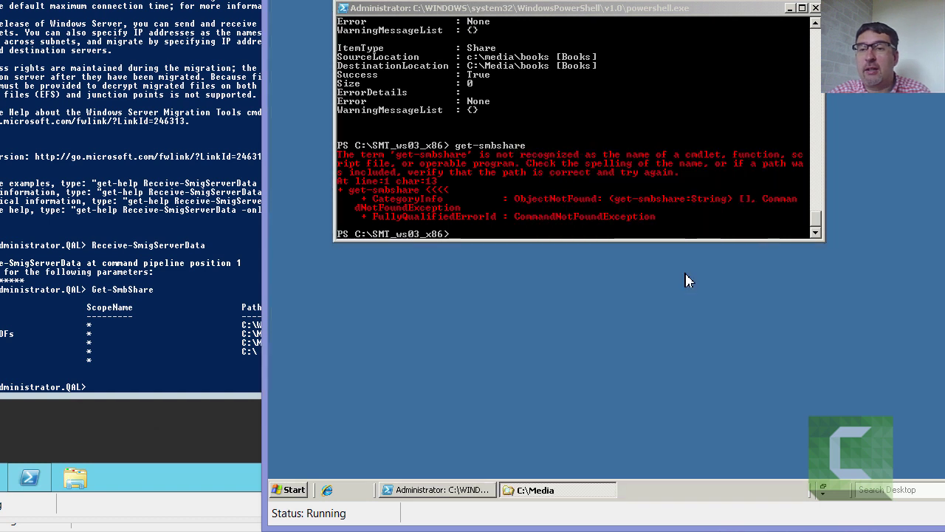
click(686, 277)
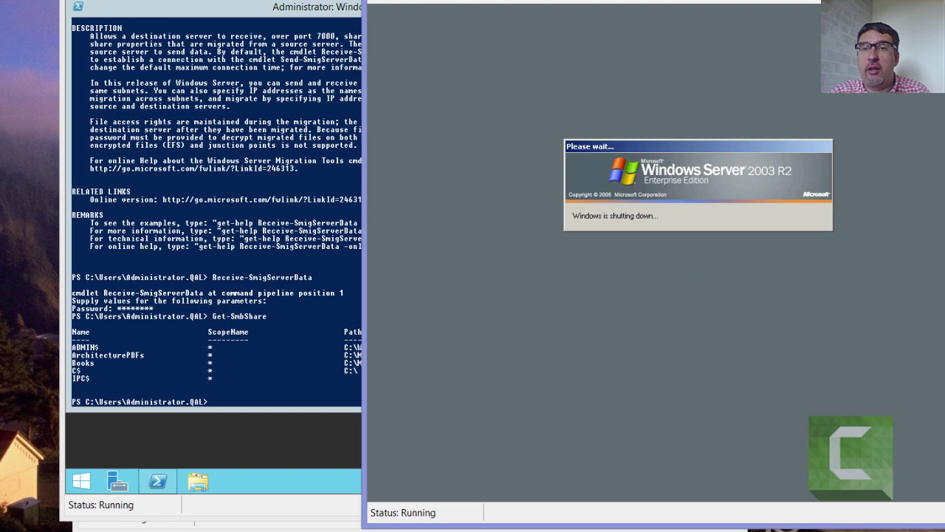
- Switch to the client workstation QAWS01 and log off the current Sales session
mouse_move(68, 440)
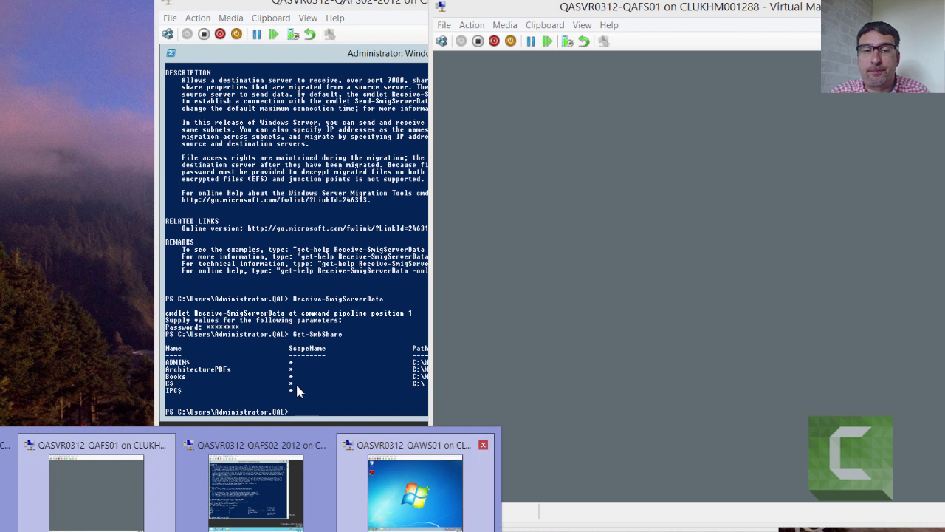
click(415, 489)
click(187, 496)
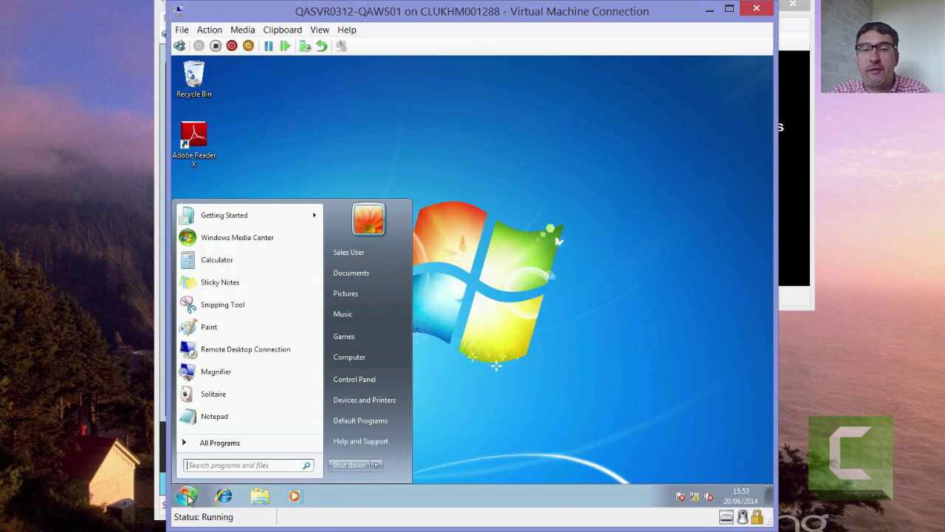
click(376, 465)
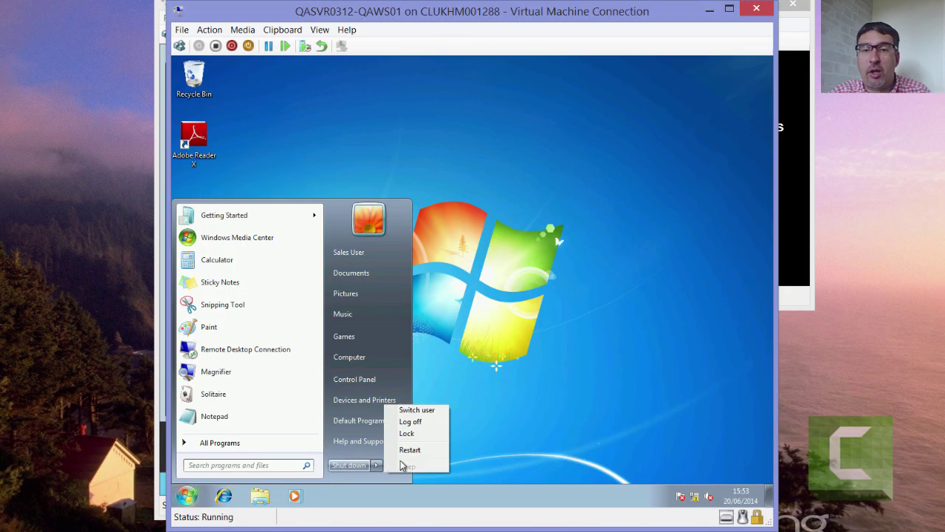
click(410, 421)
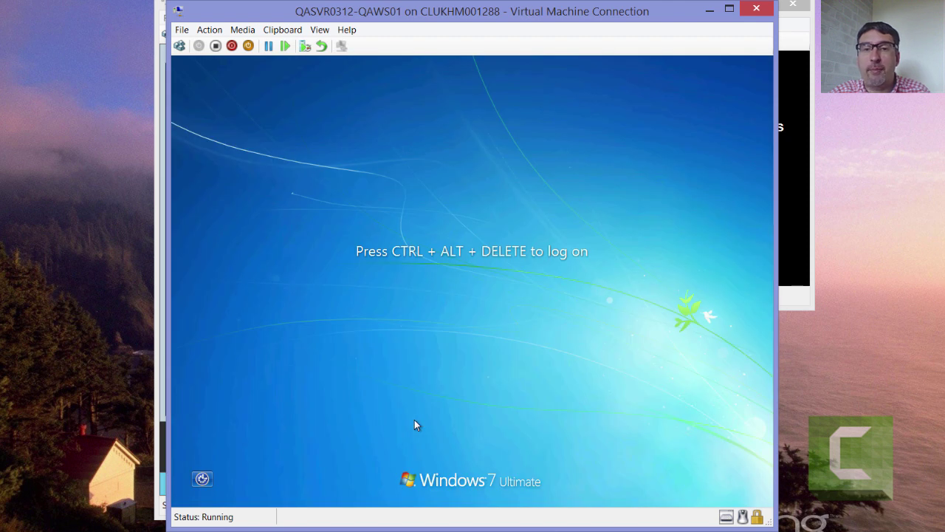
- Log back on to the QAWS01 workstation with the Sales account by entering the account password
key(ctrl+alt+End)
text(*****)
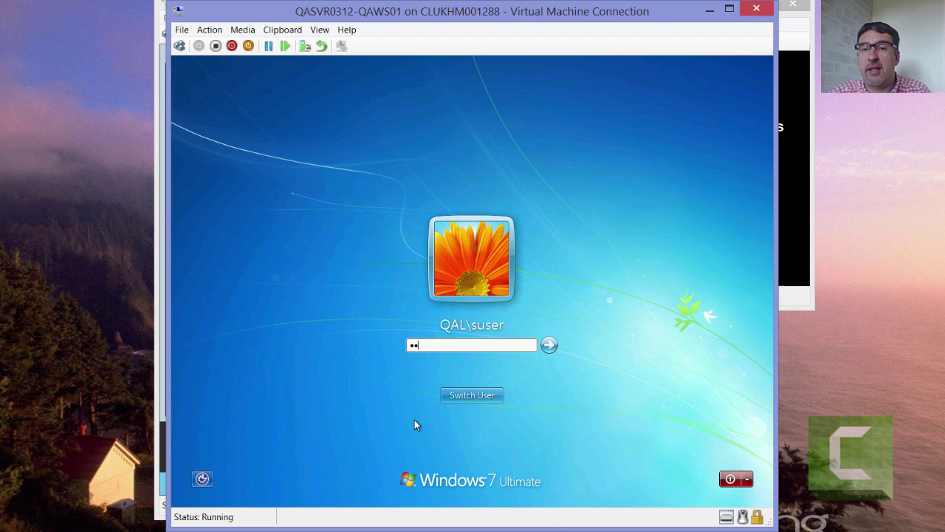
text(***)
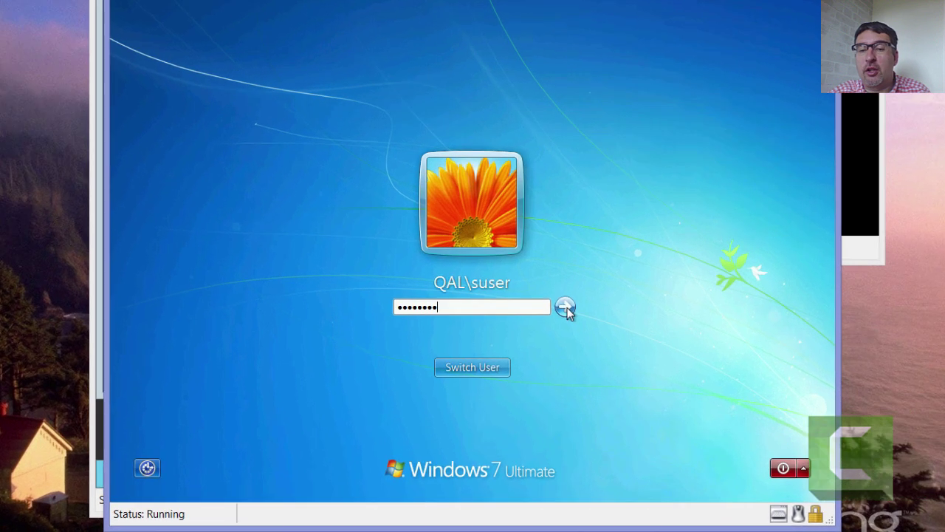
click(566, 308)
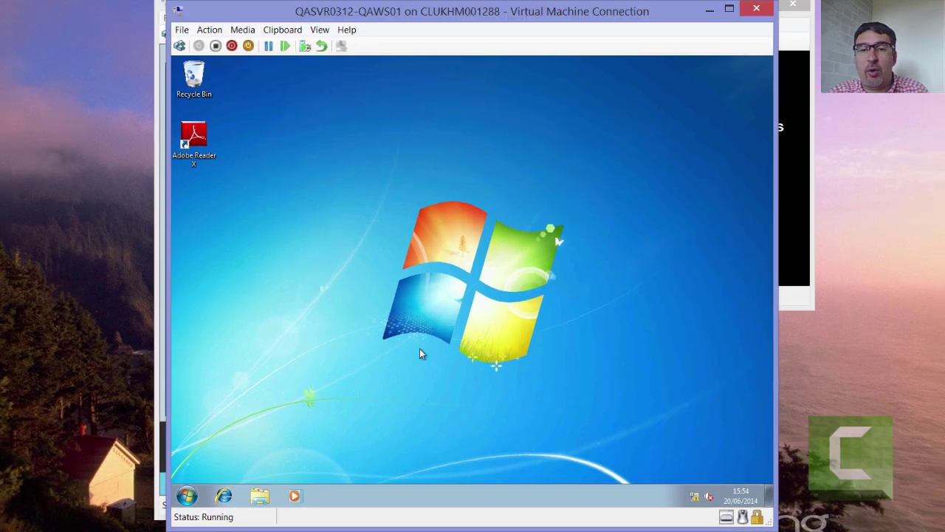
- Check the mapped network drives under Computer and open the health PDF from the M: Books drive
click(256, 502)
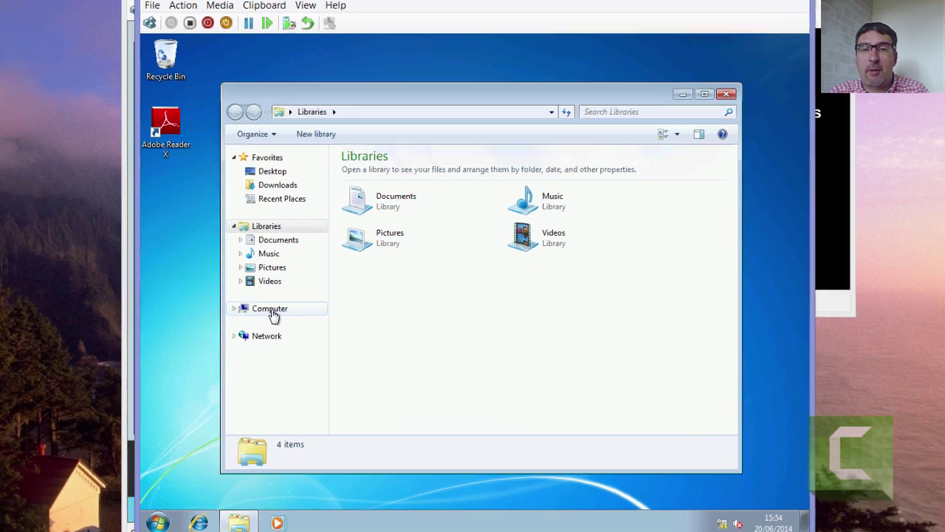
click(287, 303)
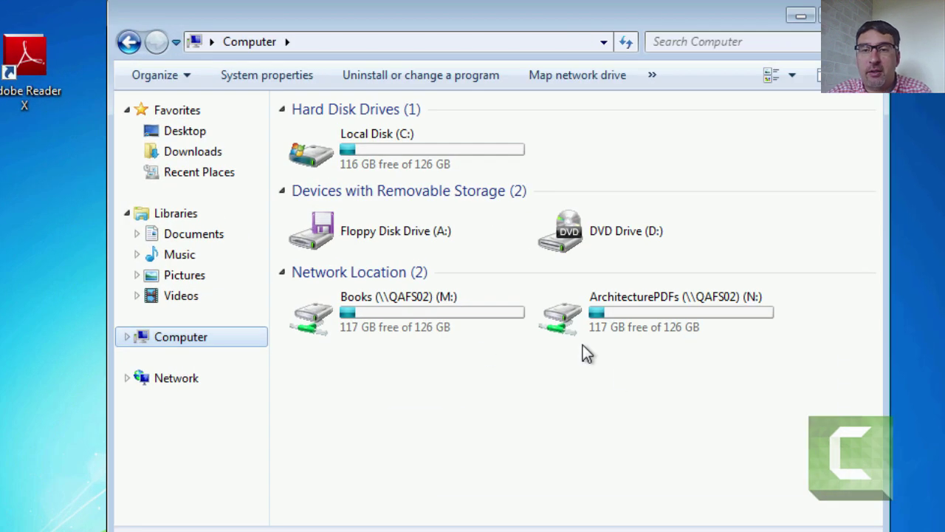
double_click(471, 320)
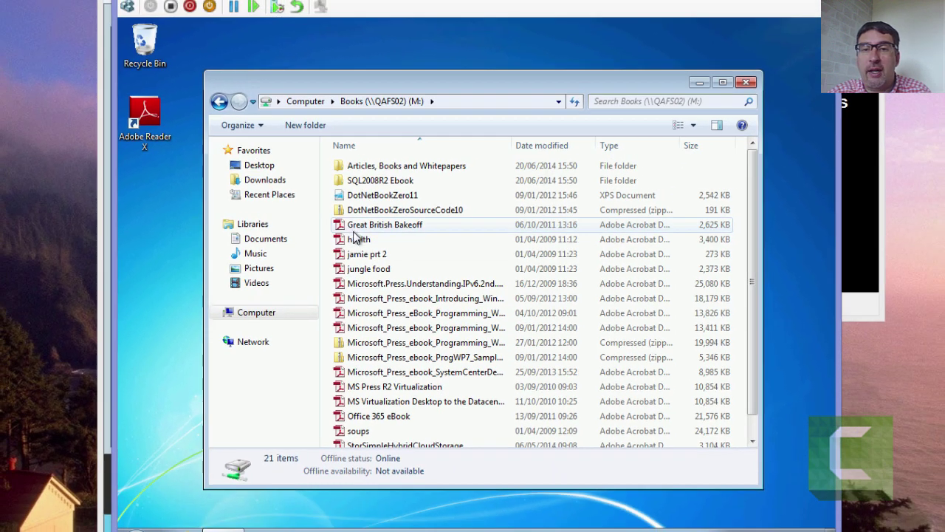
click(318, 234)
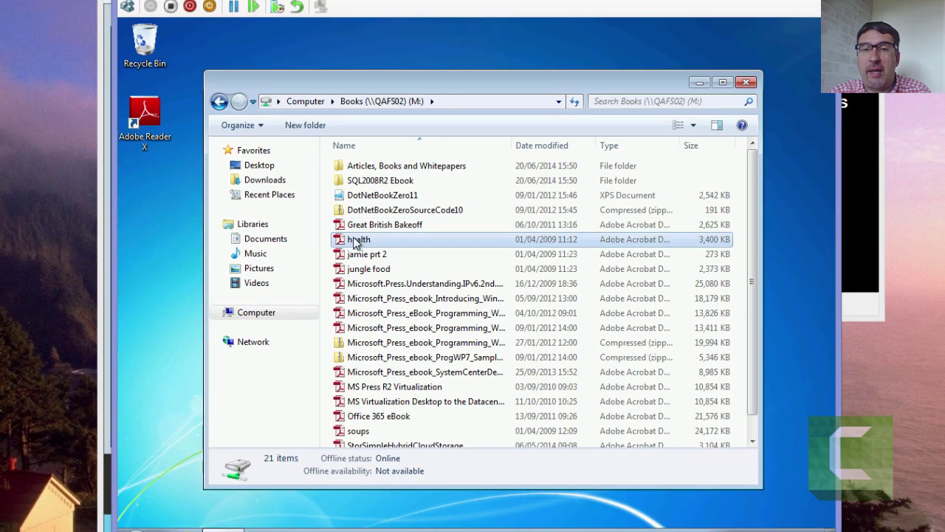
double_click(354, 240)
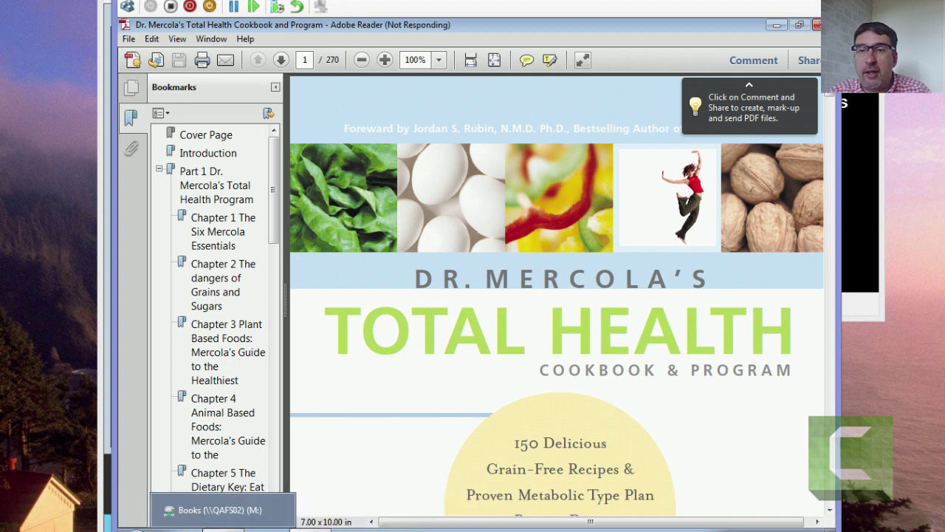
- Open the Live Migration GA PDF from the N: ArchitecturePDFs drive and decline the Adobe Product Improvement Program
click(214, 529)
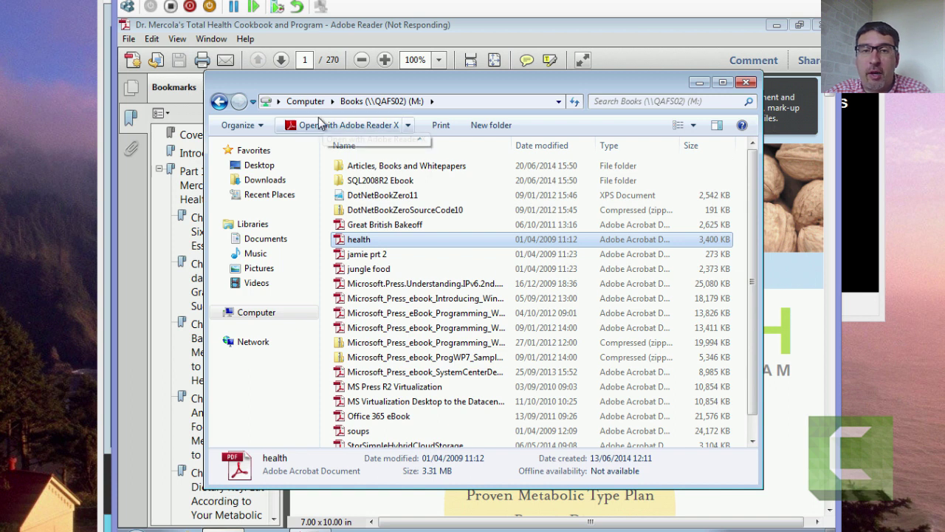
click(302, 102)
double_click(556, 290)
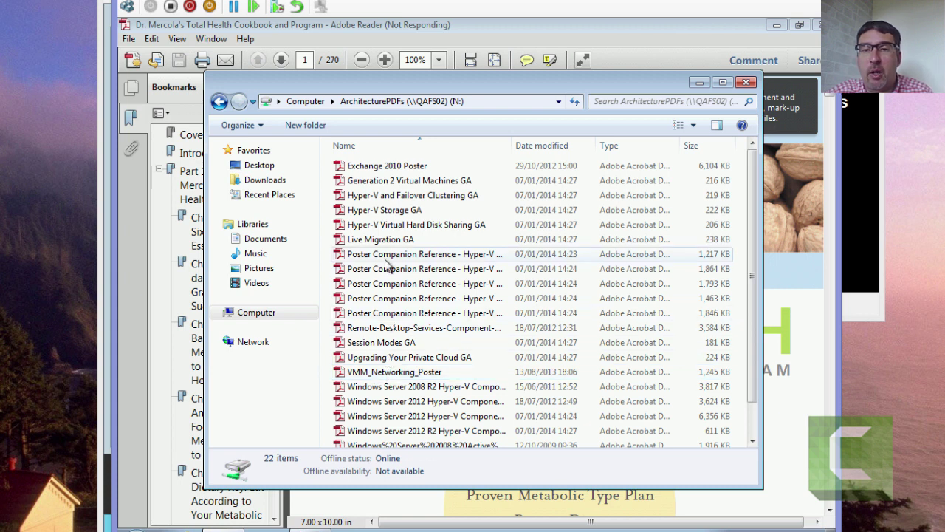
click(383, 240)
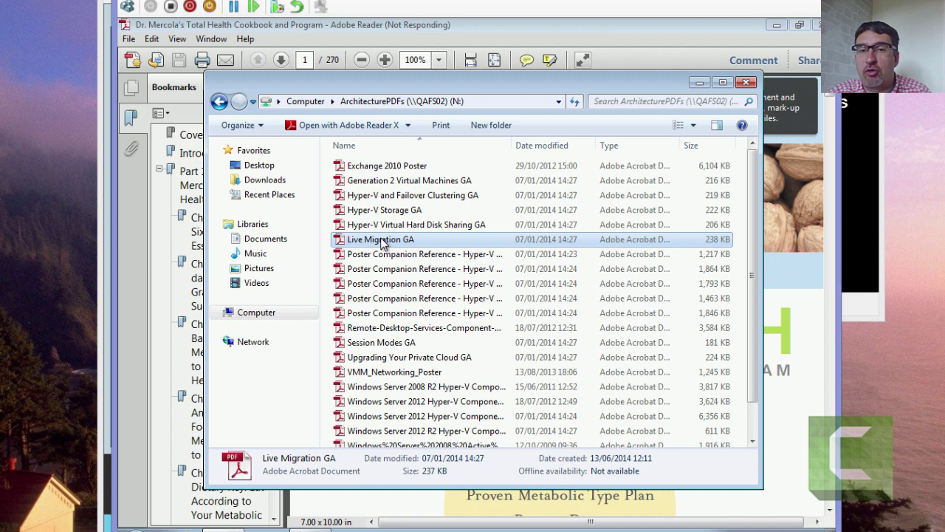
double_click(383, 241)
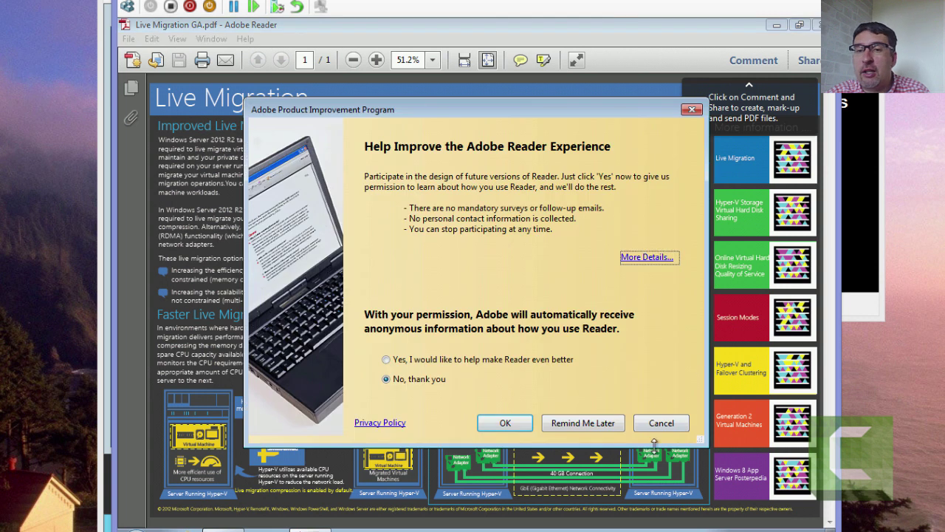
click(518, 426)
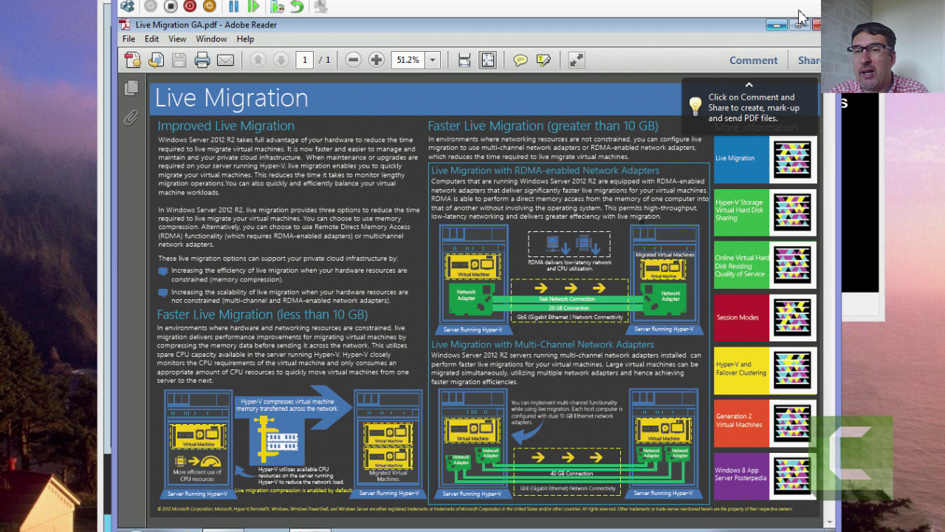